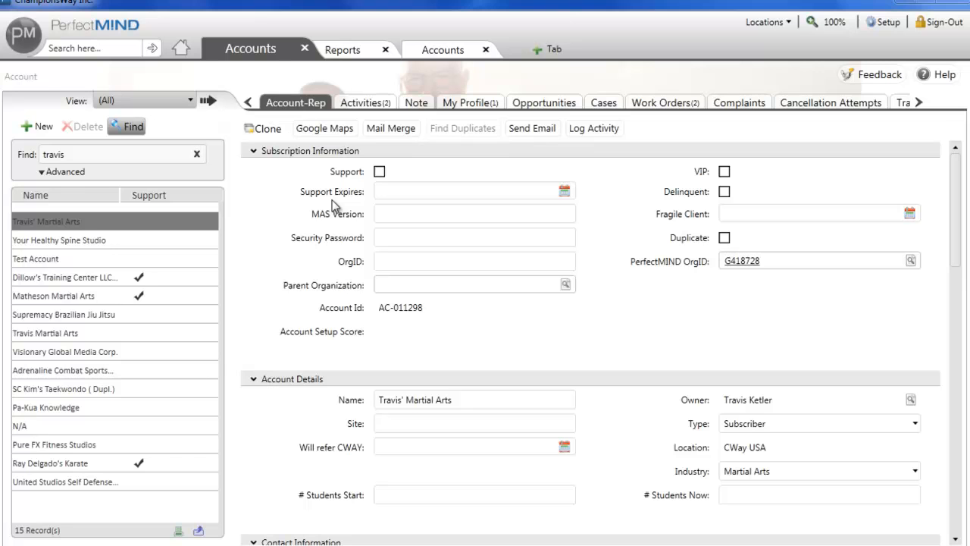
Create a new activity for the selected account using the "b - Log Outgoing Call" template.
left_click(373, 105)
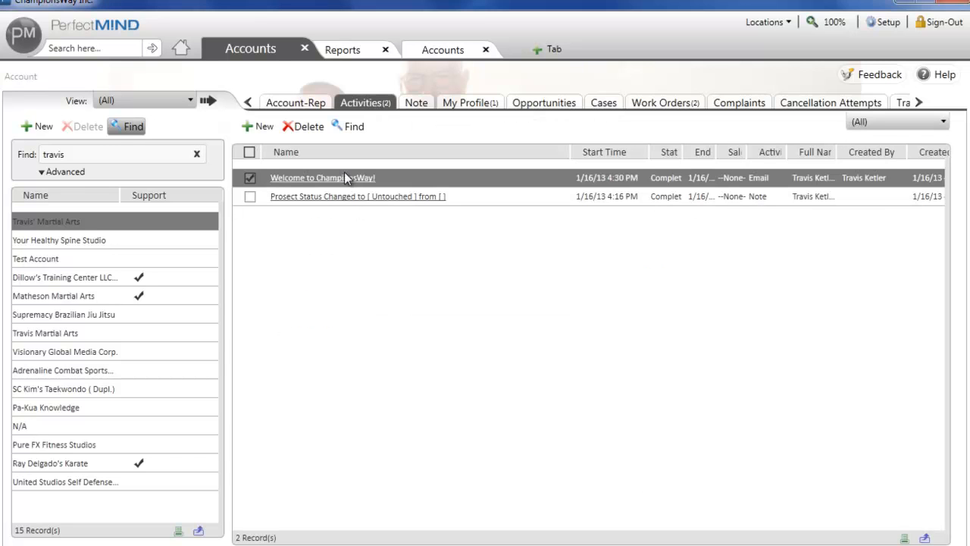
left_click(266, 129)
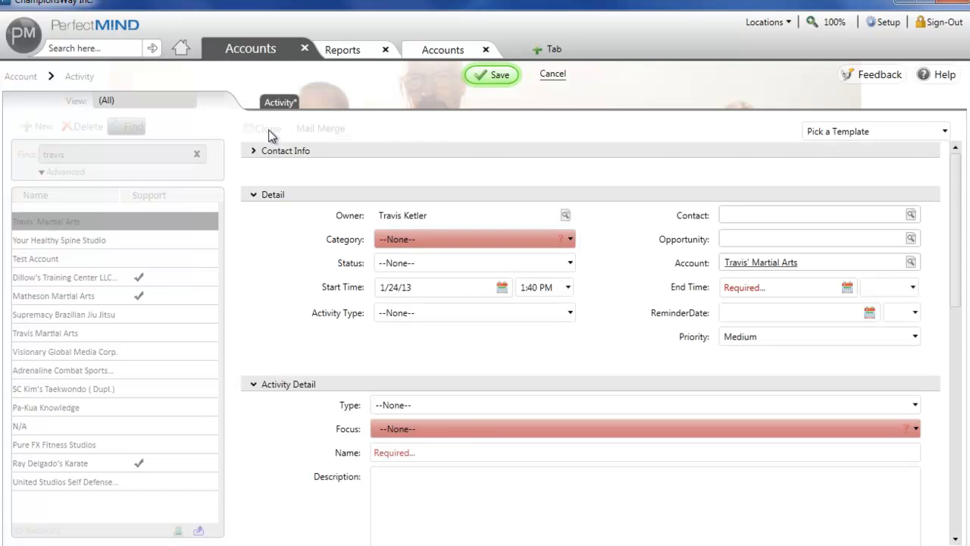
left_click(874, 132)
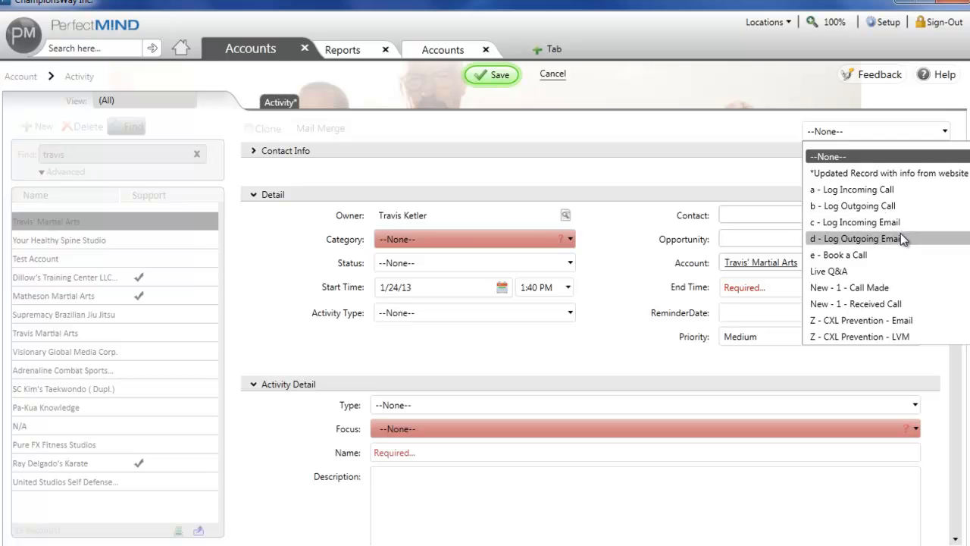
left_click(896, 205)
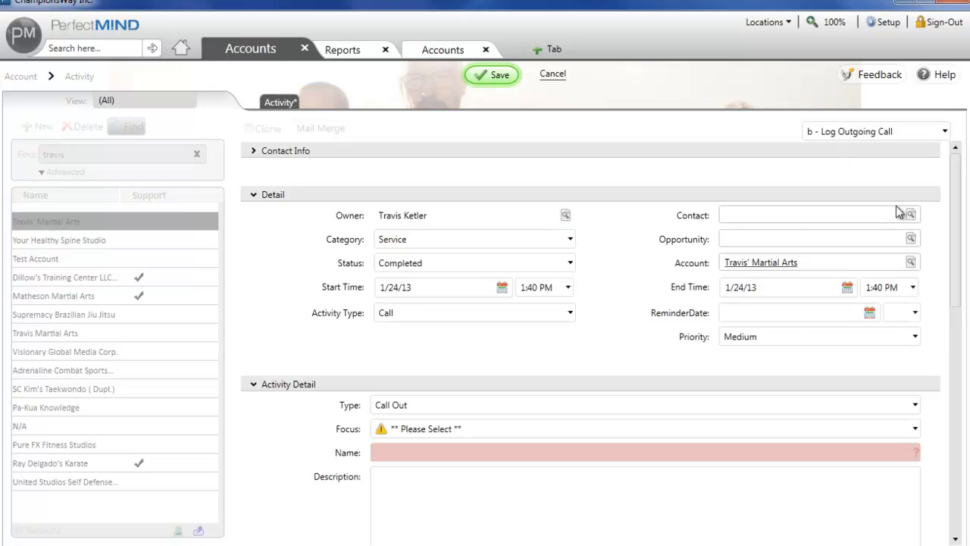
Set the activity's start time to 1:00 PM.
left_click(539, 289)
key("BackSpace")
key("BackSpace")
type("00")
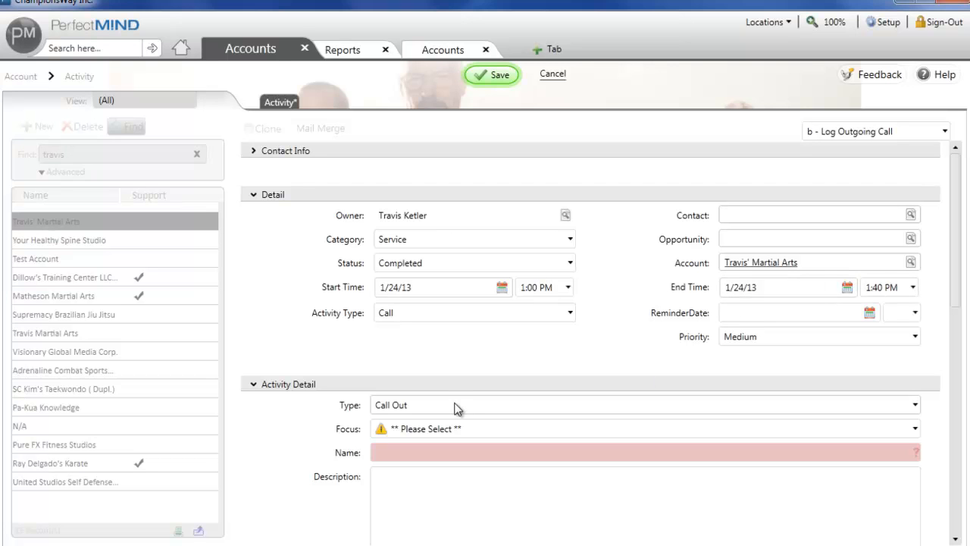
Look through the available Focus options and set the activity's focus to Setup 1.
left_click(433, 429)
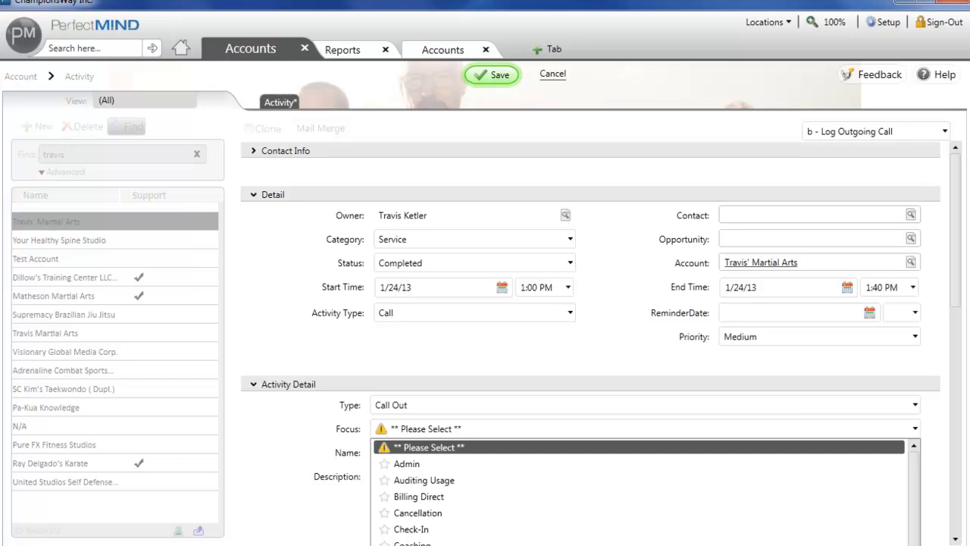
scroll(644, 492, "down", 1)
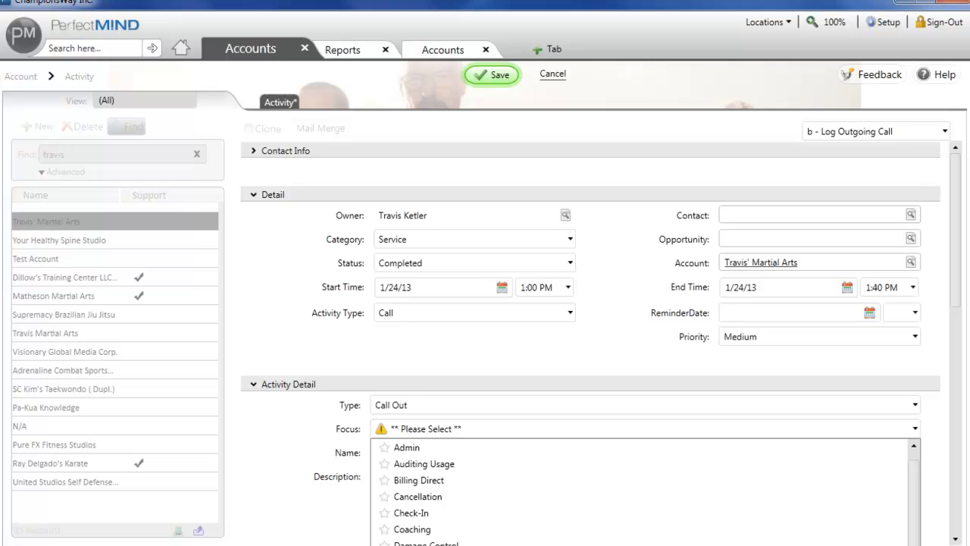
scroll(644, 489, "down", 3)
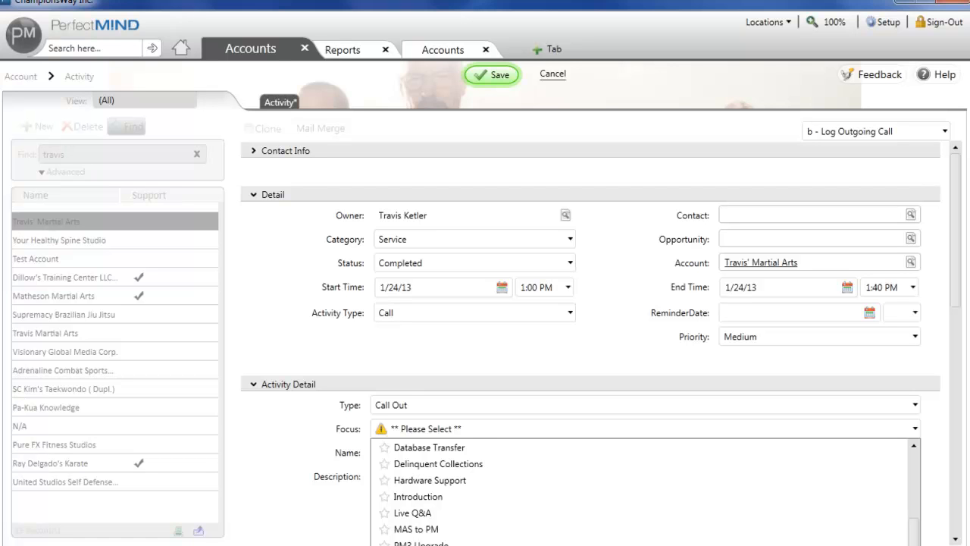
scroll(644, 489, "down", 1)
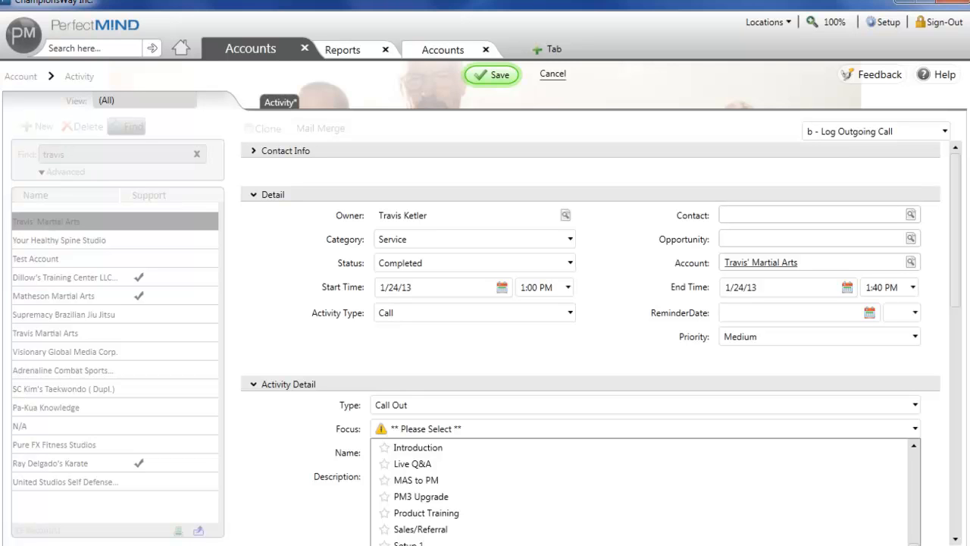
left_click(301, 457)
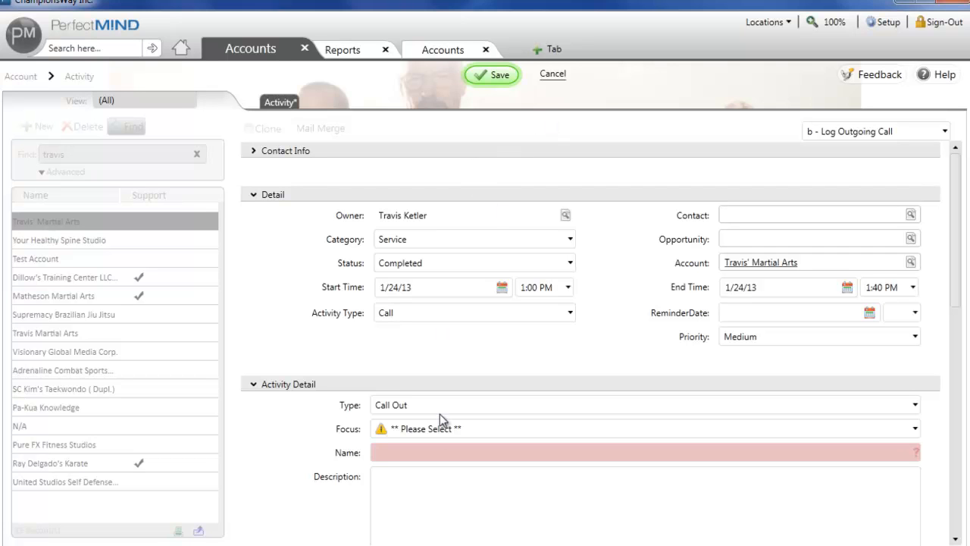
left_click(413, 452)
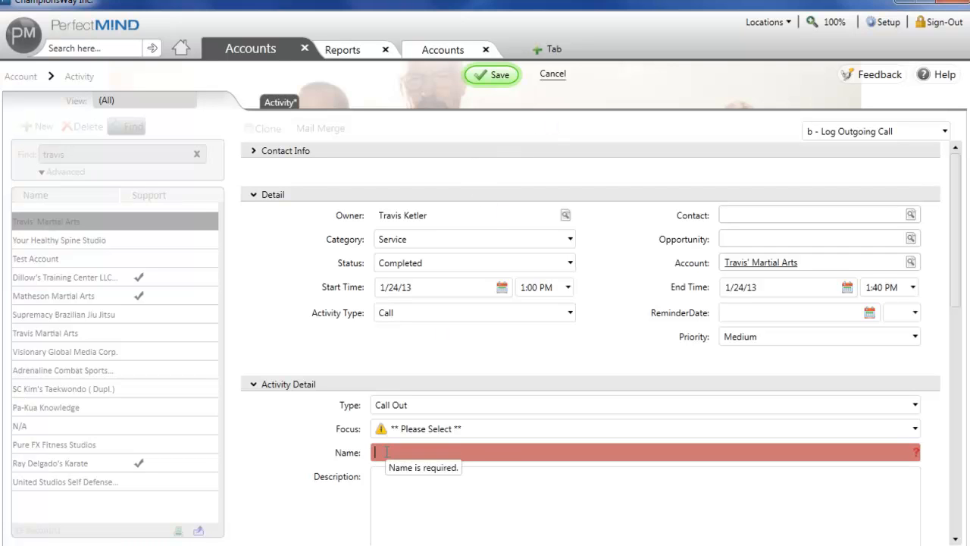
left_click(406, 439)
scroll(406, 470, "down", 2)
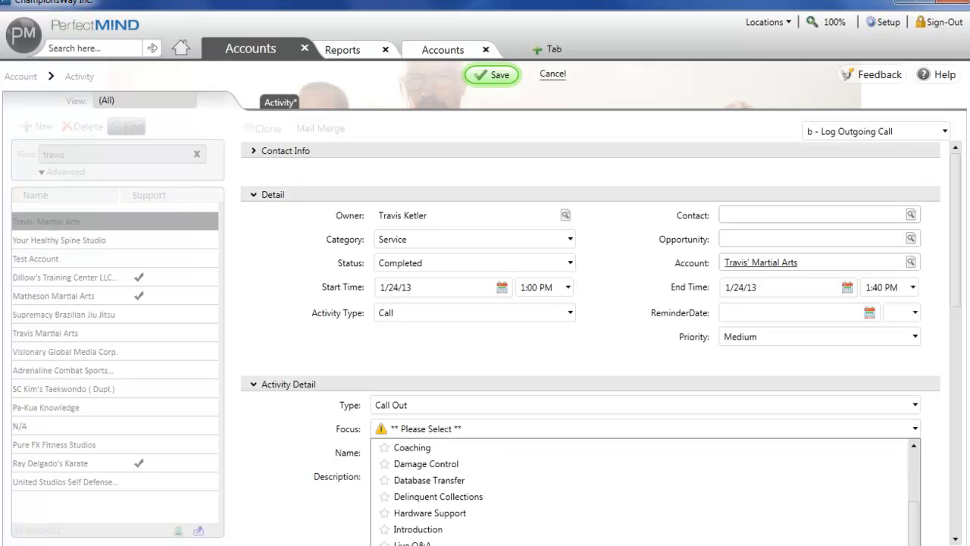
left_click(403, 464)
Name the activity "Setup 1 completed - see notes".
left_click(395, 453)
type("Set")
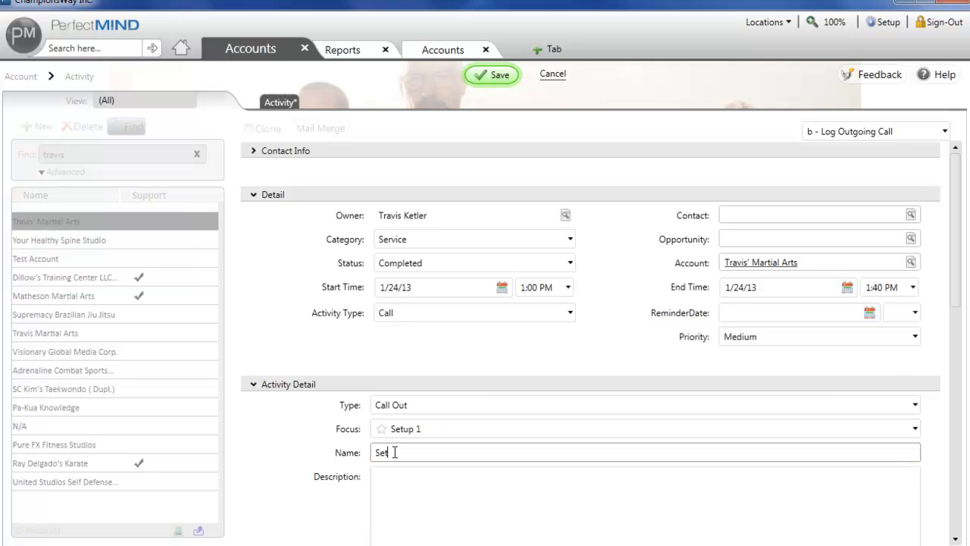
type("up 1 completed - see notes")
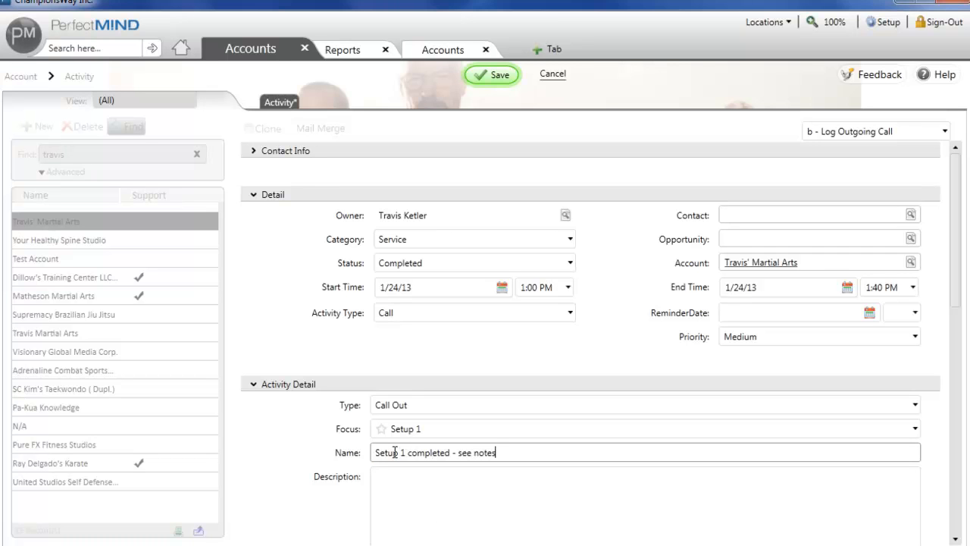
Enter "-Reviewed..." and a second line starting with a dash as the description, and discard the new activity.
left_click(403, 487)
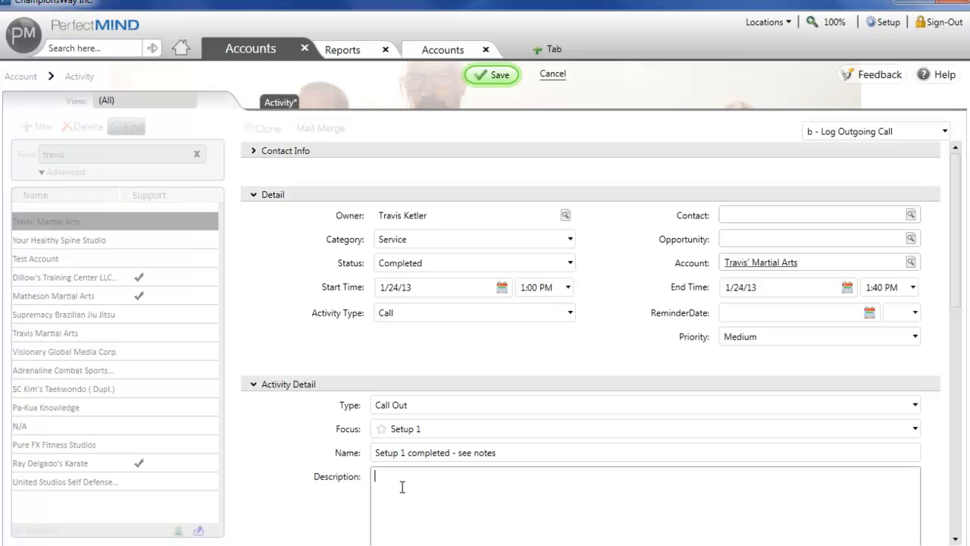
type("-Reviewed...")
key("Return")
type("-")
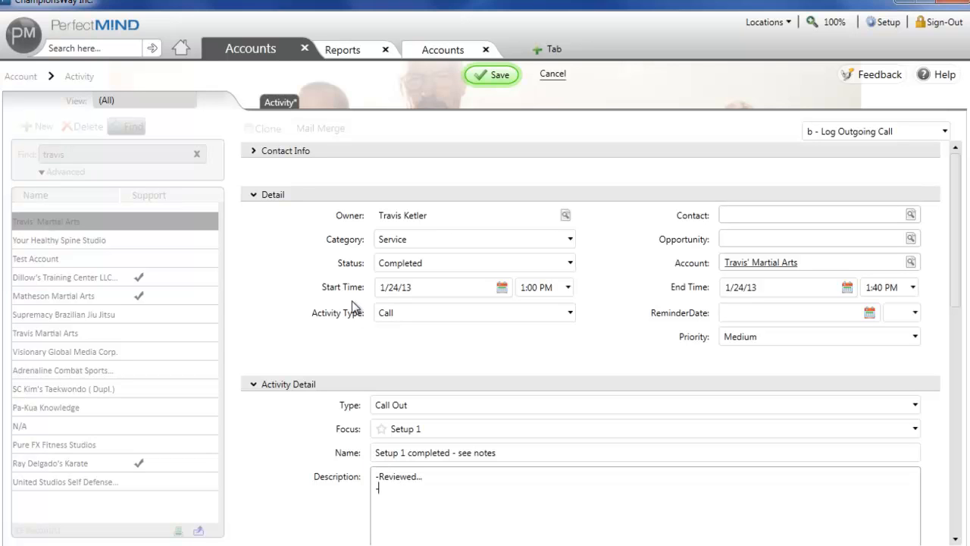
left_click(558, 76)
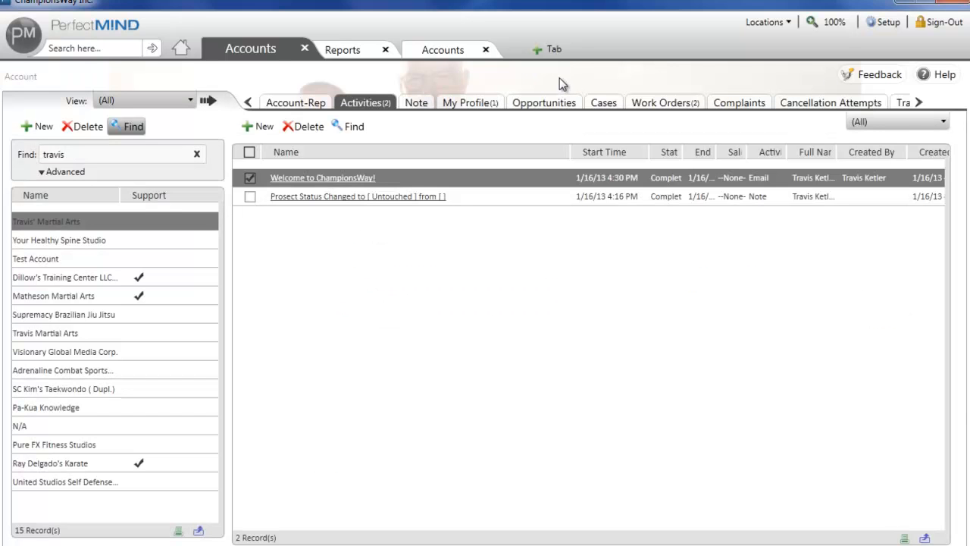
Open the account's Setup work order and change its workorder stage to In Progress.
left_click(658, 102)
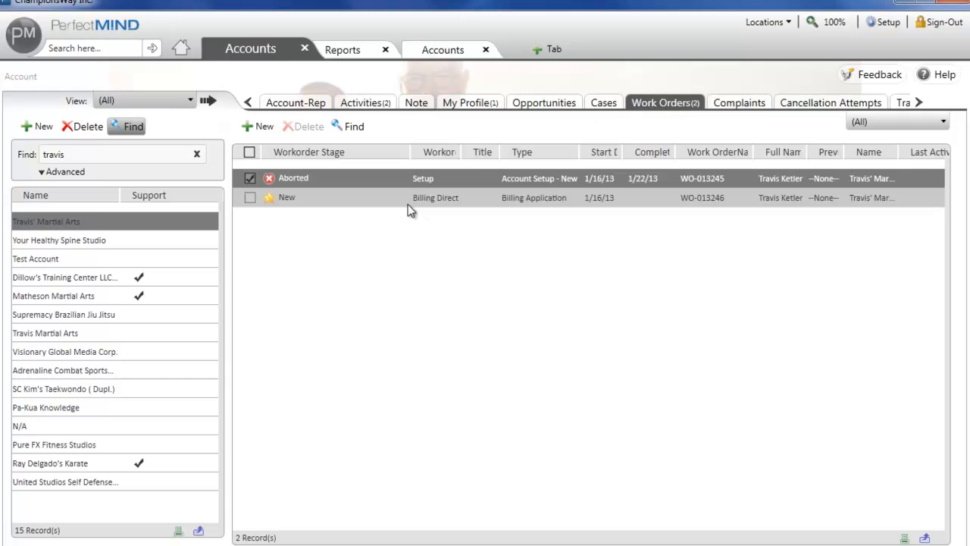
double_click(385, 177)
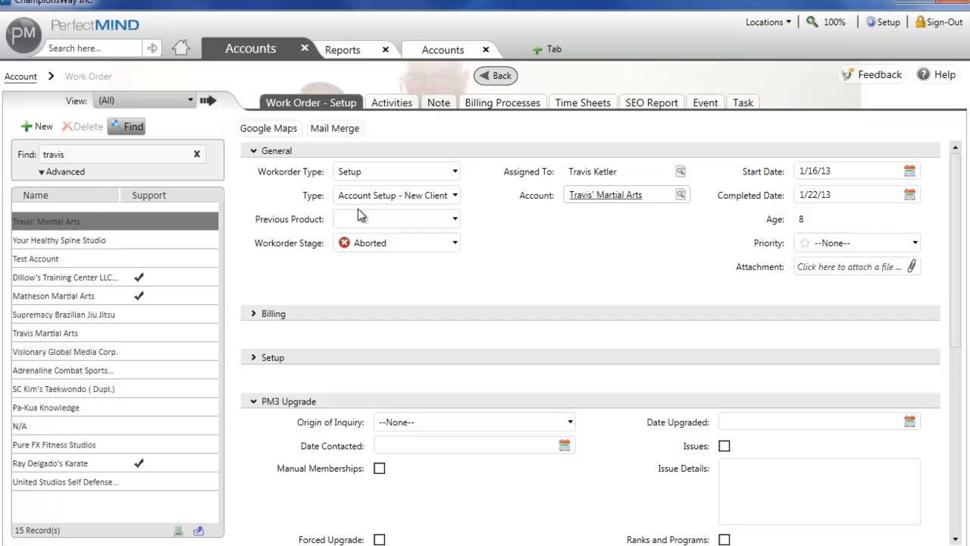
left_click(379, 243)
left_click(396, 311)
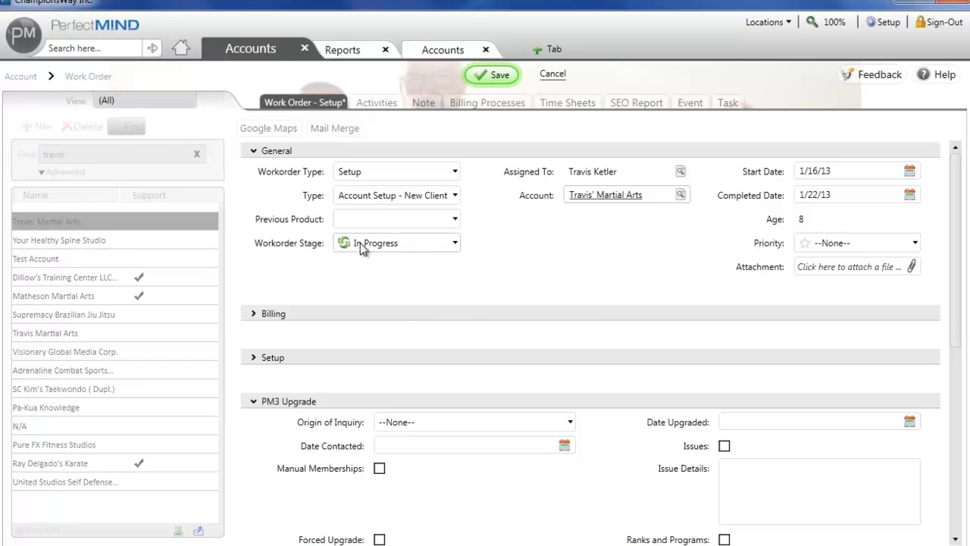
Expand the work order's Setup section and set the Setup 1 date to 1/24/13.
left_click(255, 400)
left_click(253, 362)
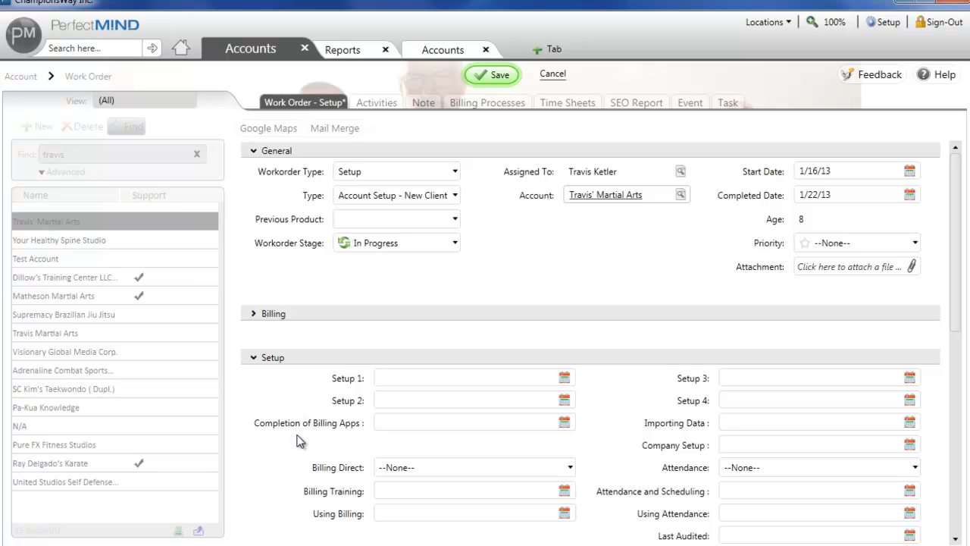
scroll(298, 444, "down", 1)
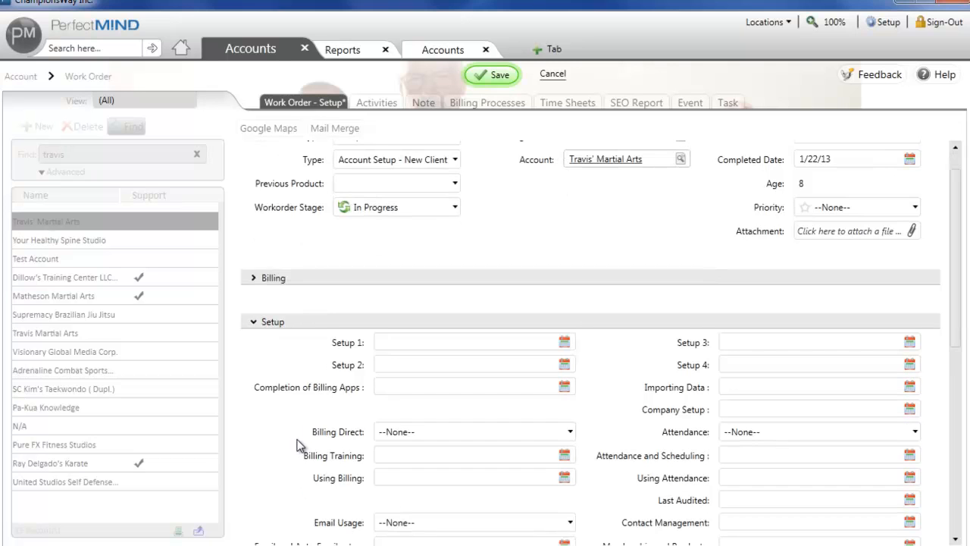
left_click(563, 343)
left_click(500, 442)
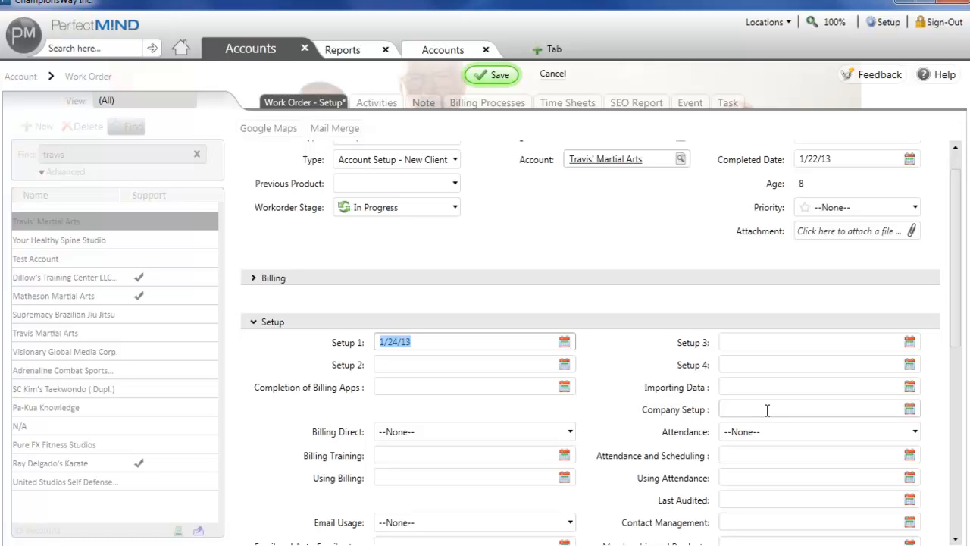
Try the Sold On and Will Not Use options for Billing Direct, and set it to In-house Only.
left_click(564, 432)
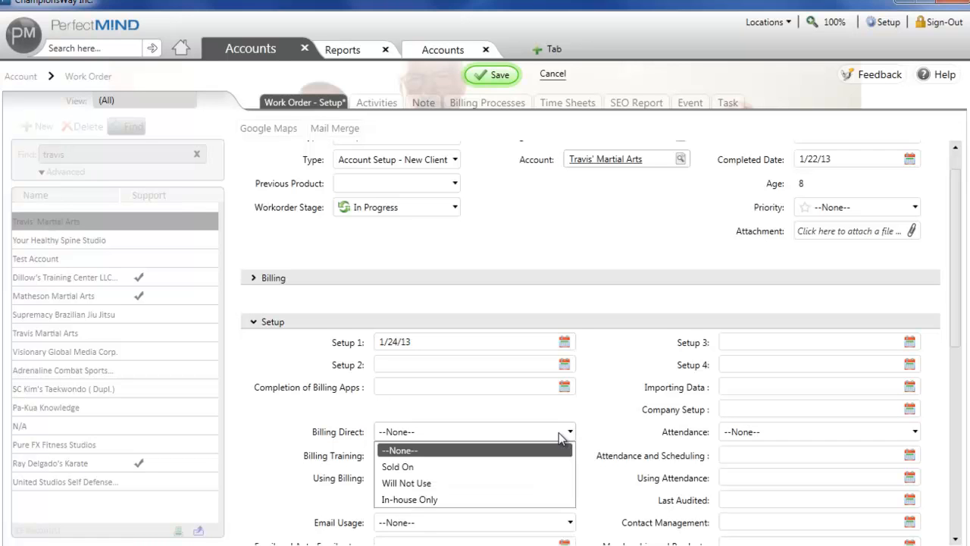
left_click(538, 466)
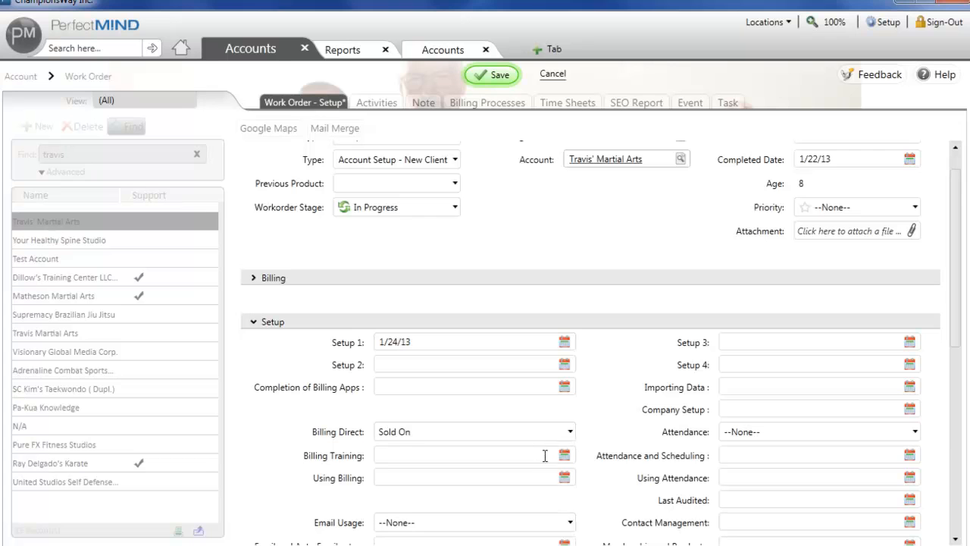
left_click(571, 431)
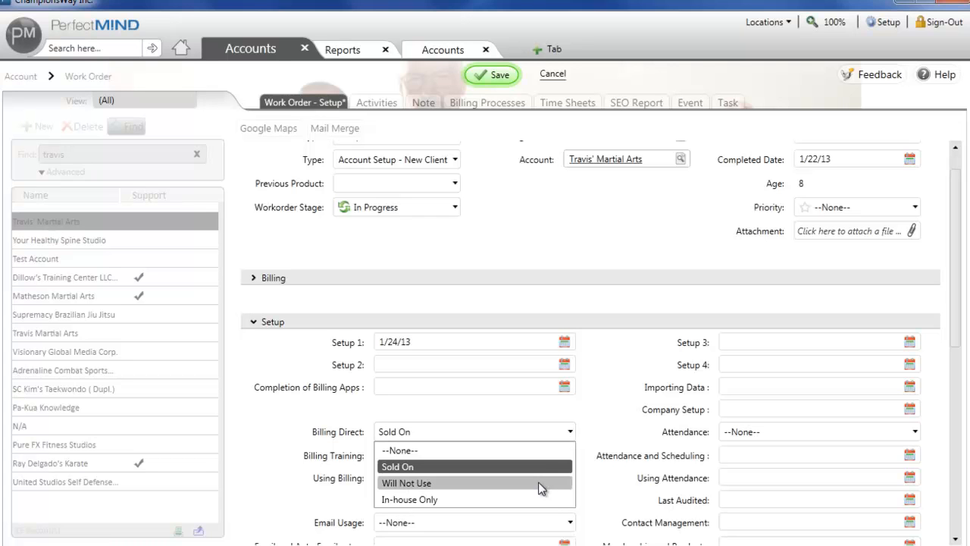
left_click(541, 485)
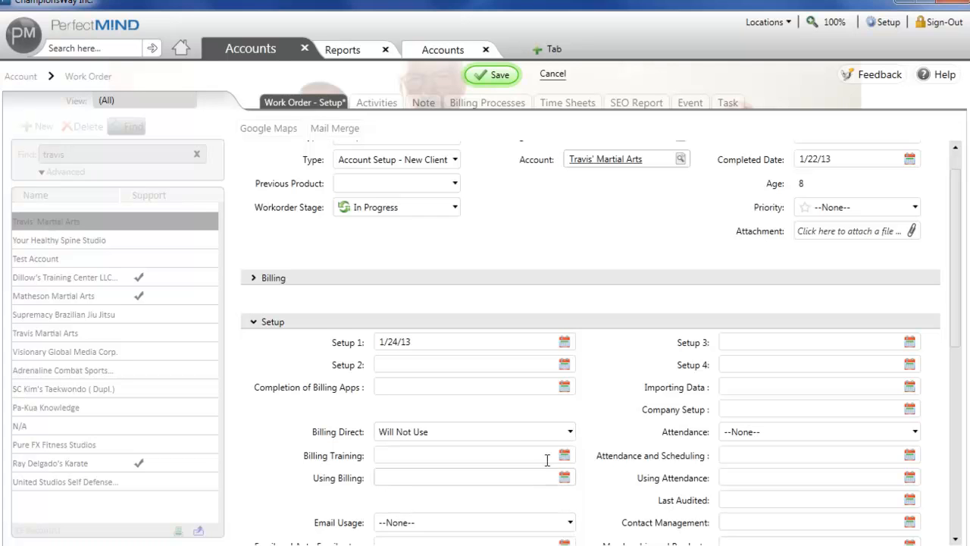
left_click(572, 433)
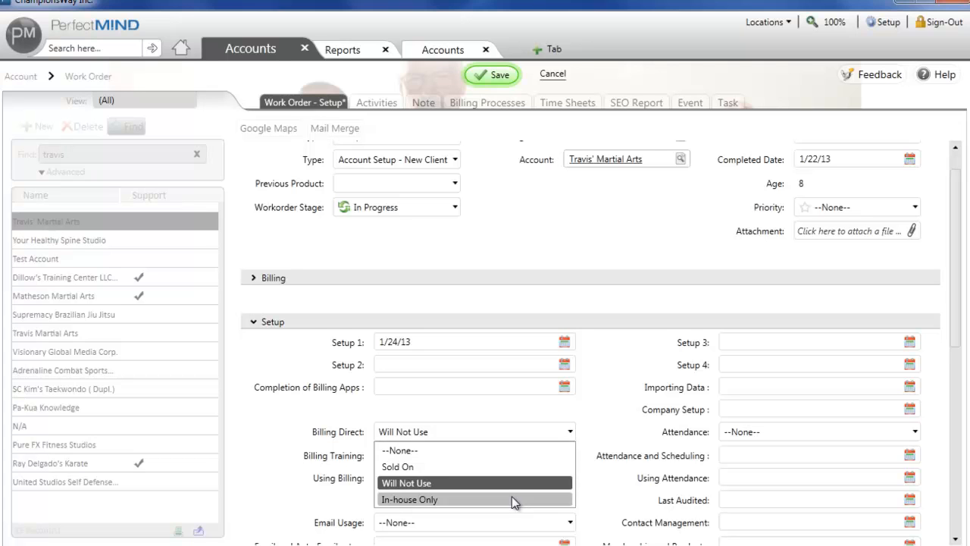
left_click(512, 499)
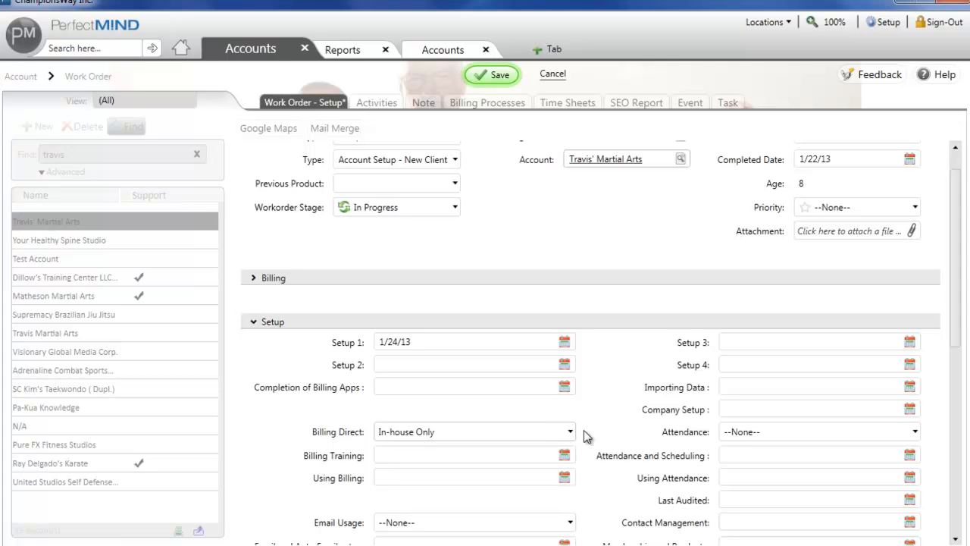
Check the Attendance and Email Usage fields in the Setup section, and discard the work order changes.
left_click(749, 433)
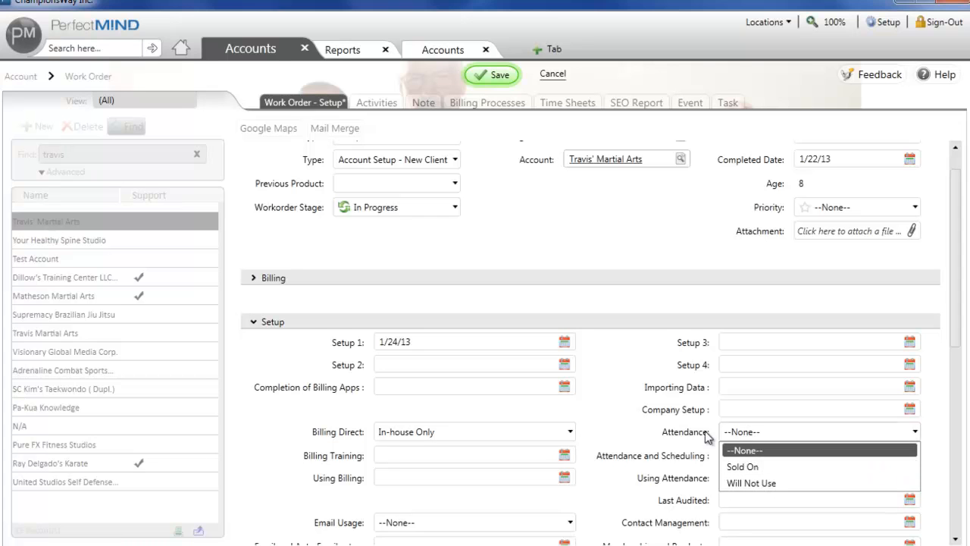
left_click(661, 435)
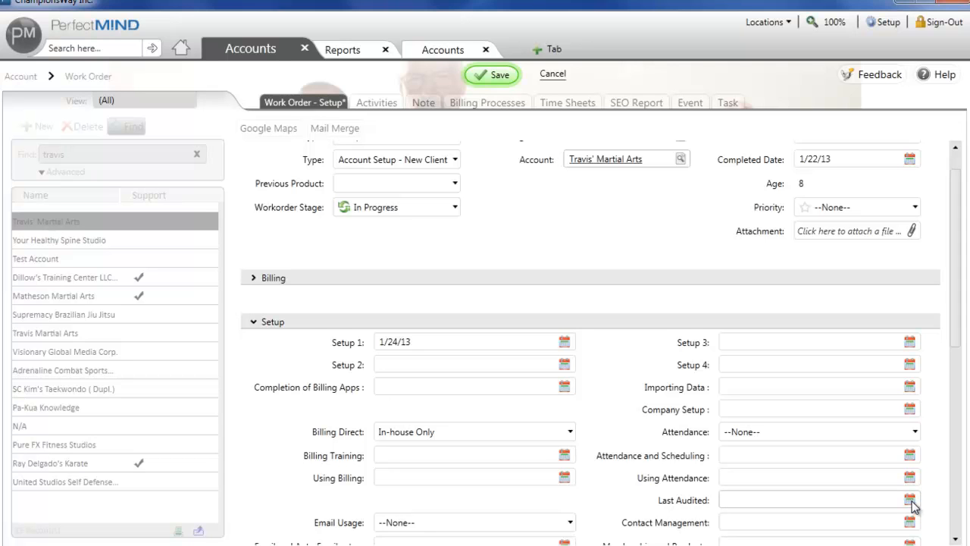
scroll(606, 447, "down", 2)
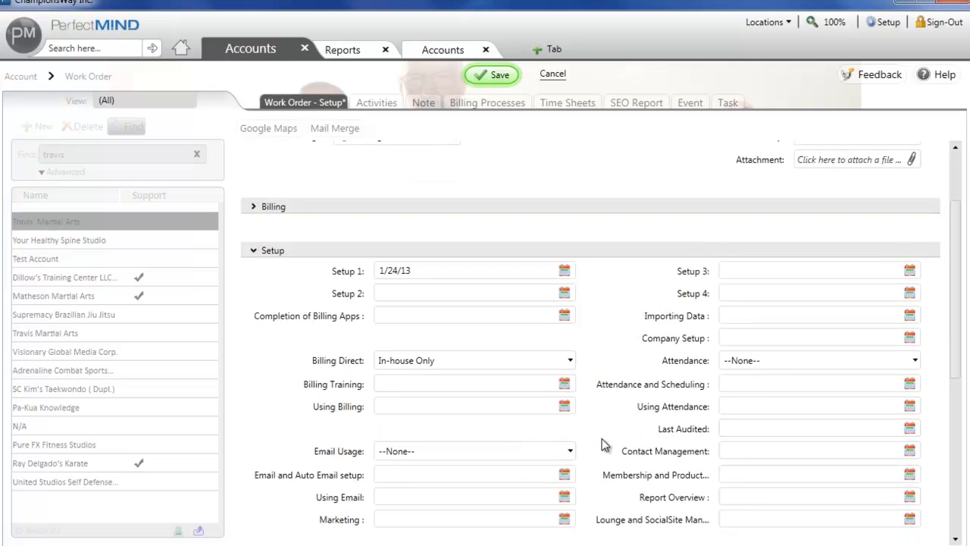
left_click(554, 451)
left_click(554, 451)
left_click(554, 451)
left_click(554, 451)
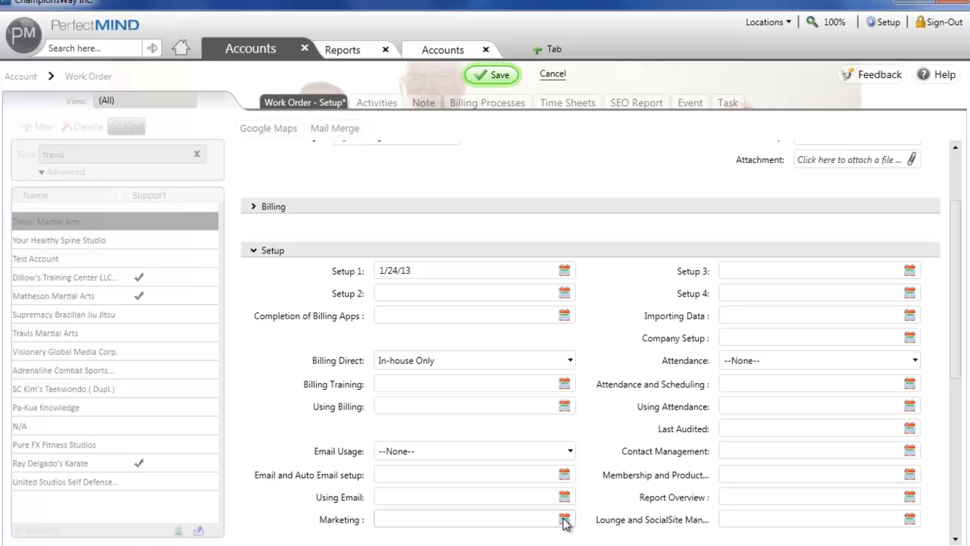
scroll(273, 387, "up", 2)
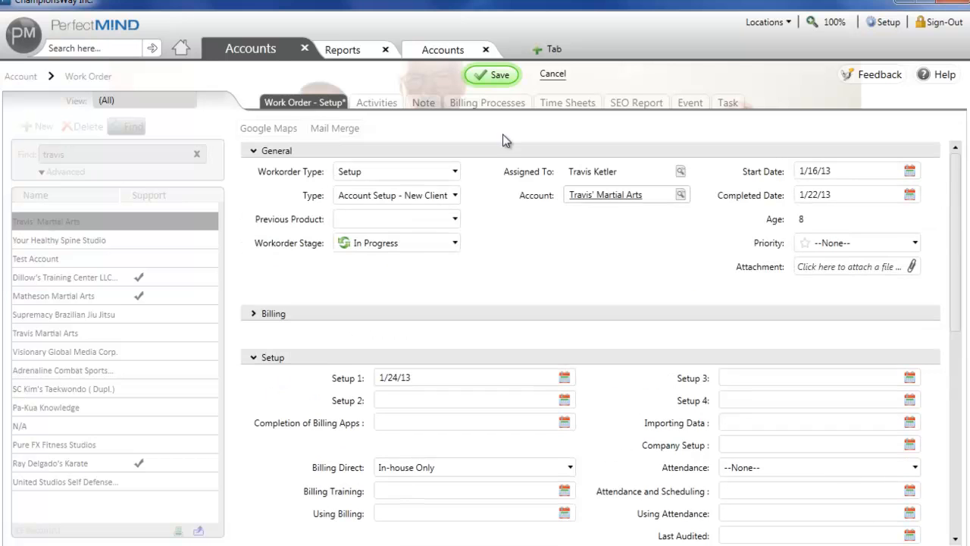
left_click(553, 74)
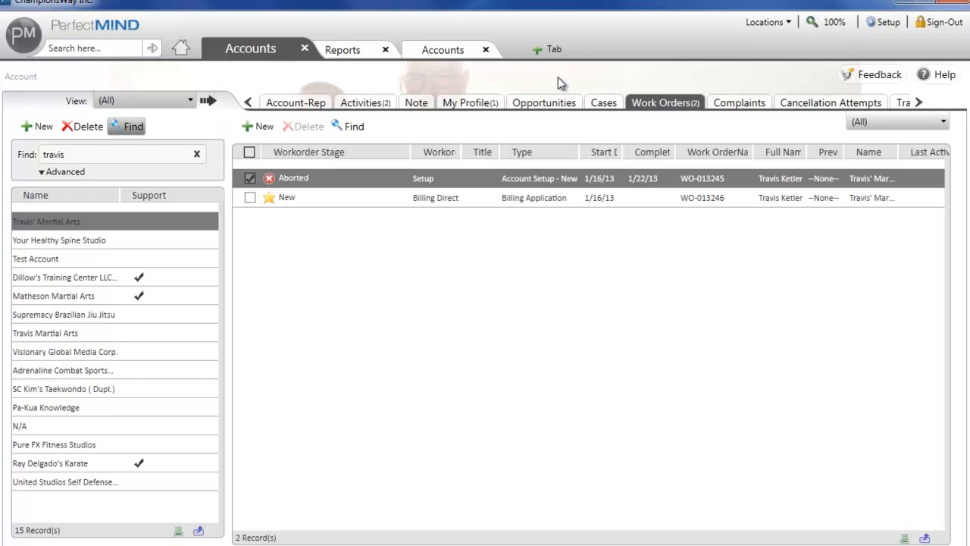
Open the PerfectMIND organization record linked to the Wand Fight Team account and try to log in to that organization.
left_click(307, 106)
left_click(439, 50)
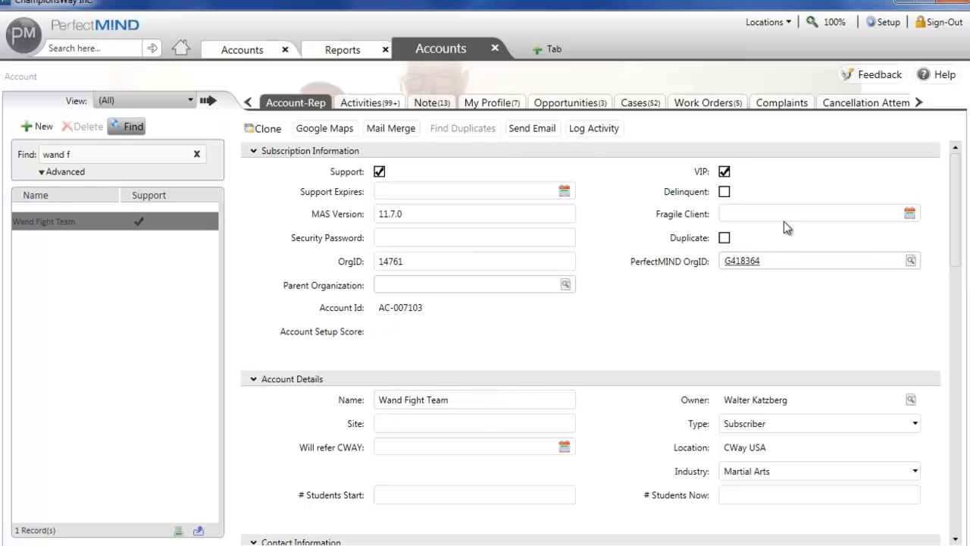
left_click(752, 262)
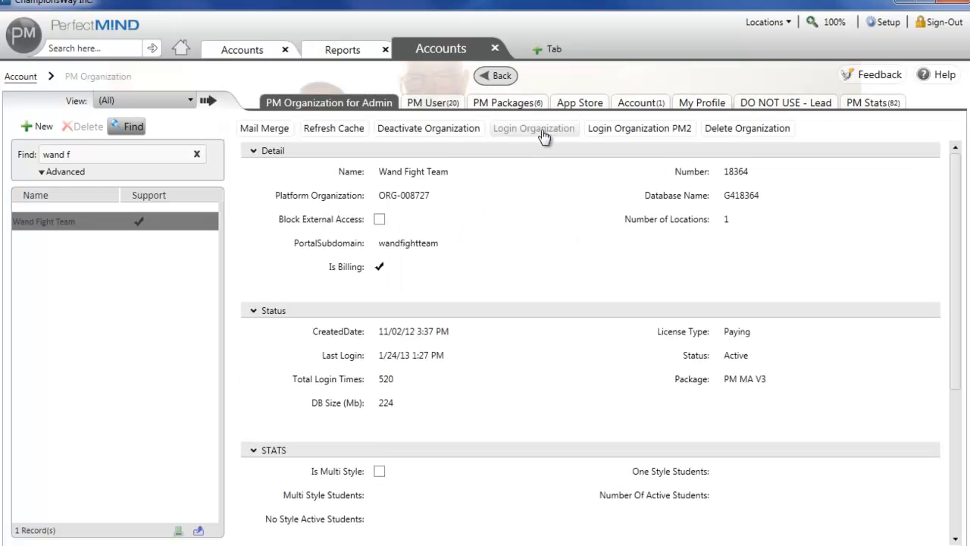
left_click(543, 132)
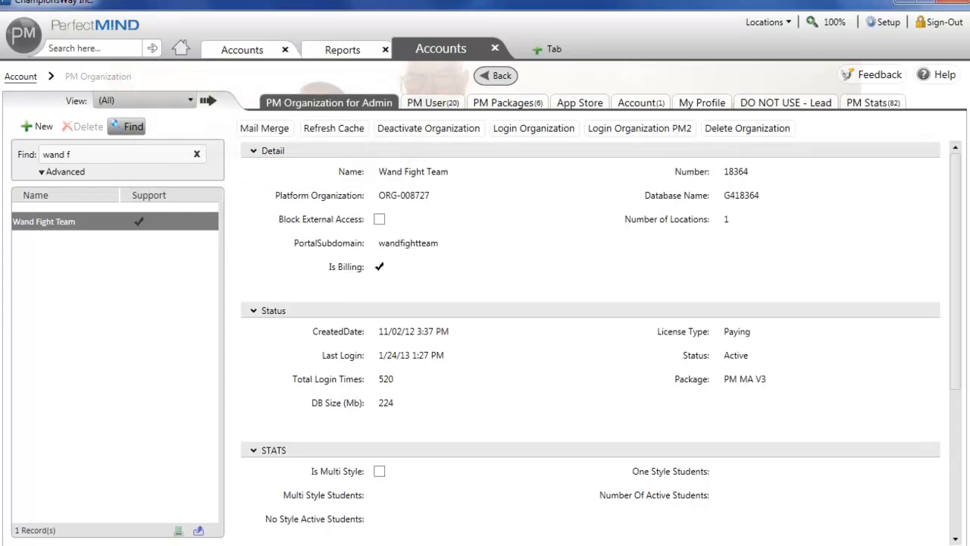
Open Internet Options from the Windows Control Panel, change the local area network (LAN) settings, and close the Control Panel.
key("super")
left_click(216, 528)
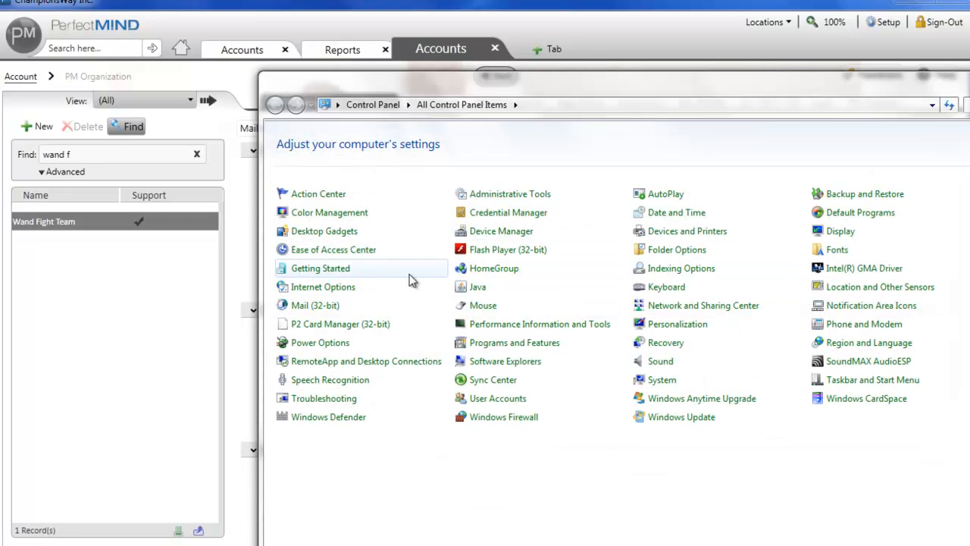
left_click(335, 288)
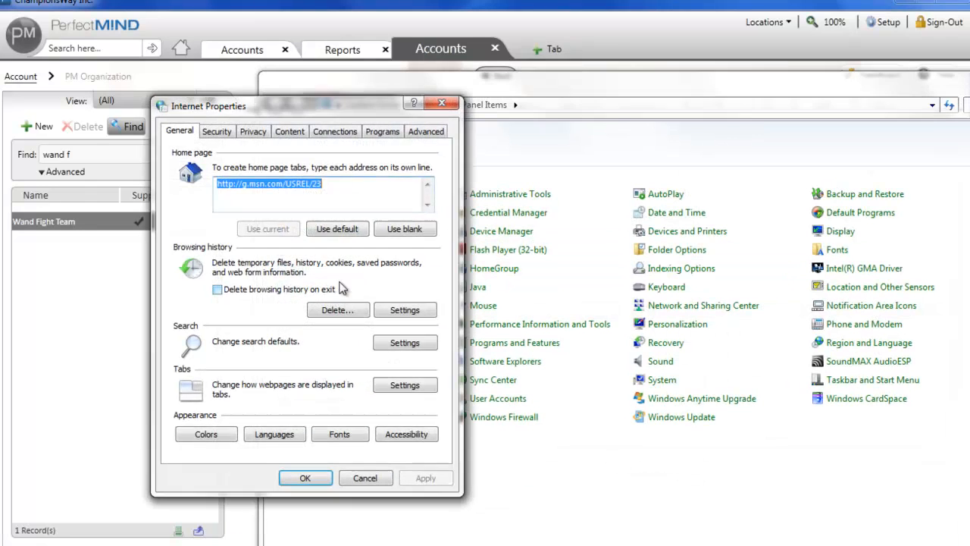
left_click(334, 132)
left_click(392, 395)
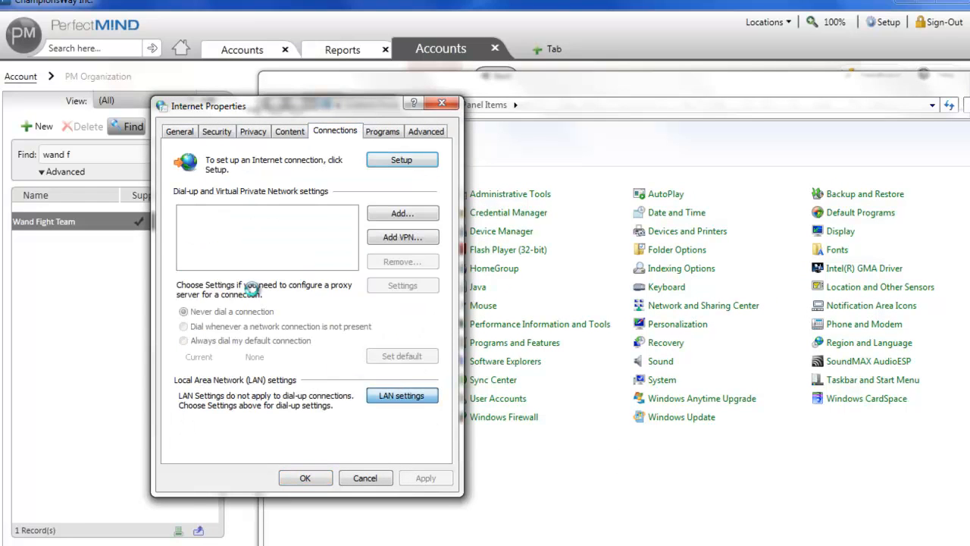
left_click(183, 193)
left_click(344, 350)
left_click(310, 478)
key("alt+F4")
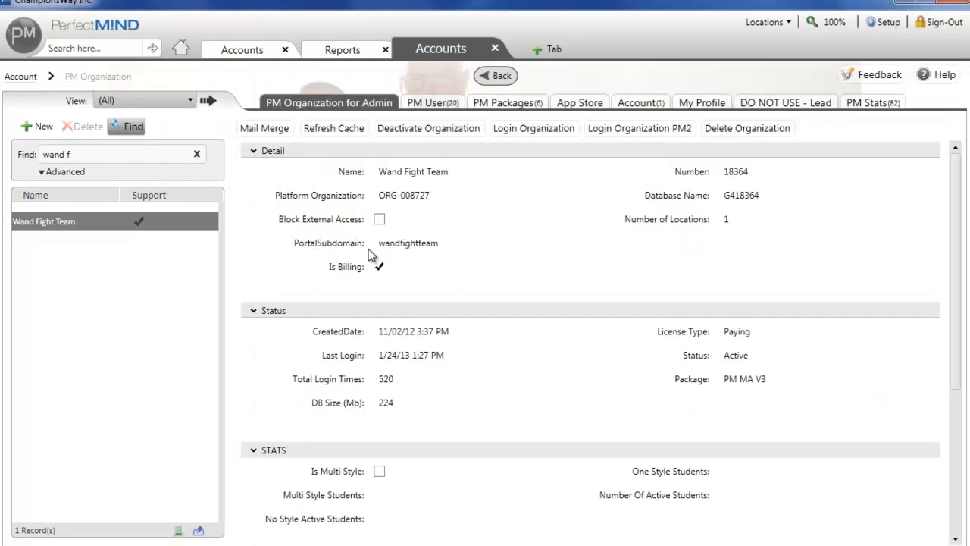
Log in to the Wand Fight Team organization and bring its PerfectMIND window into full view.
left_click(525, 132)
left_click(532, 132)
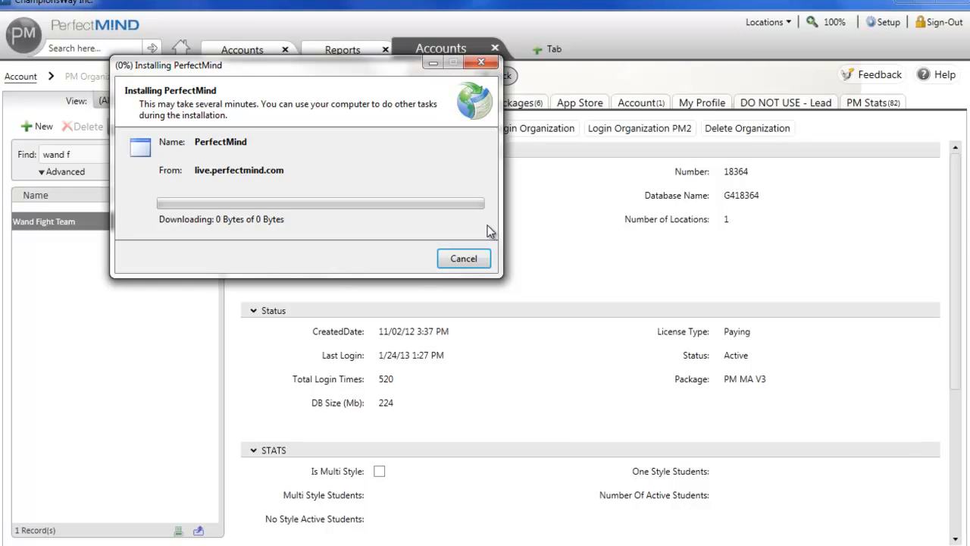
left_click(433, 62)
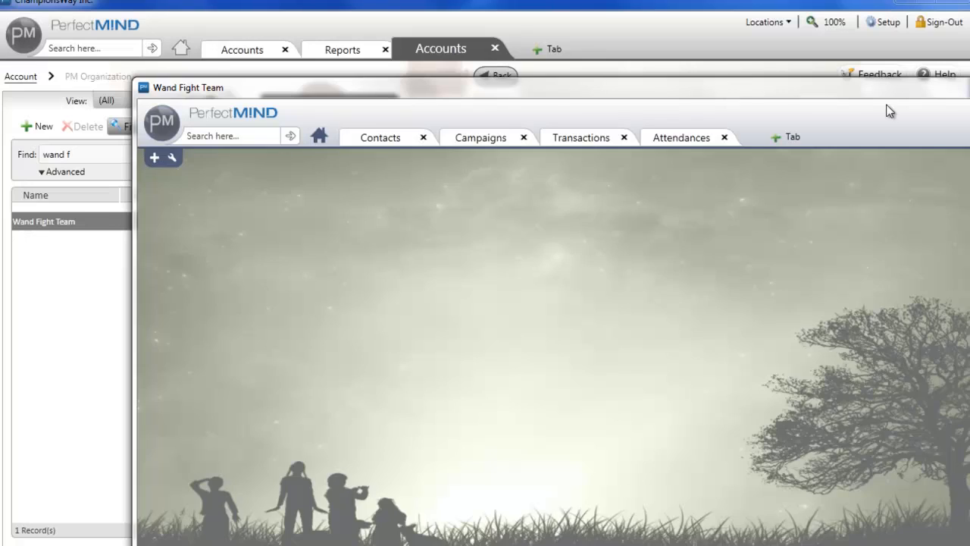
left_click_drag(886, 91, 754, 13)
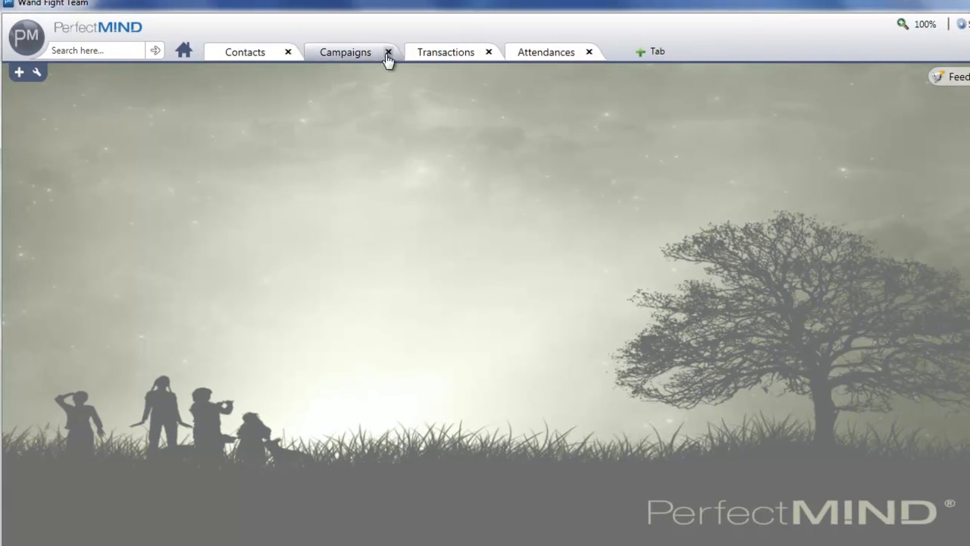
Review the client's contacts, and sort the transactions by Processor in descending order to examine the Billing Direct entries.
left_click(245, 52)
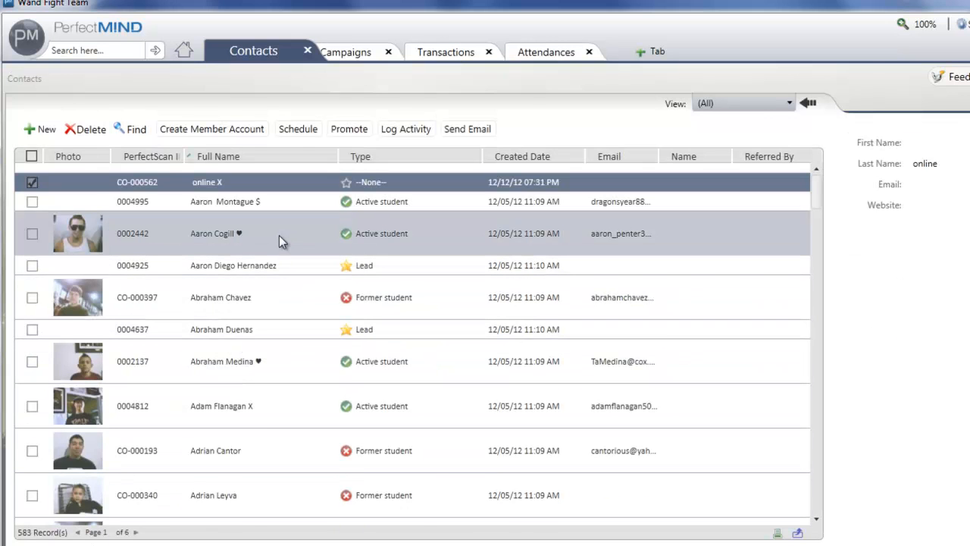
left_click(452, 66)
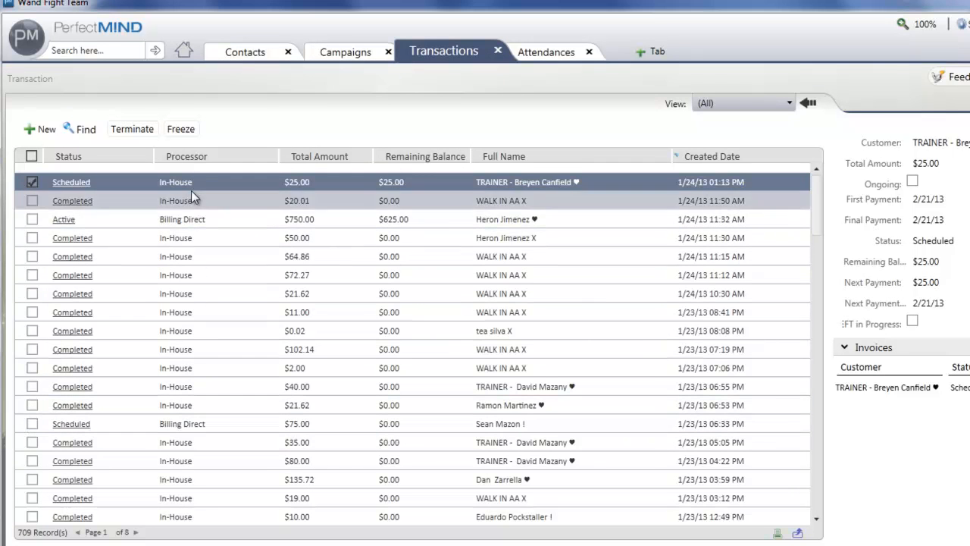
left_click(194, 155)
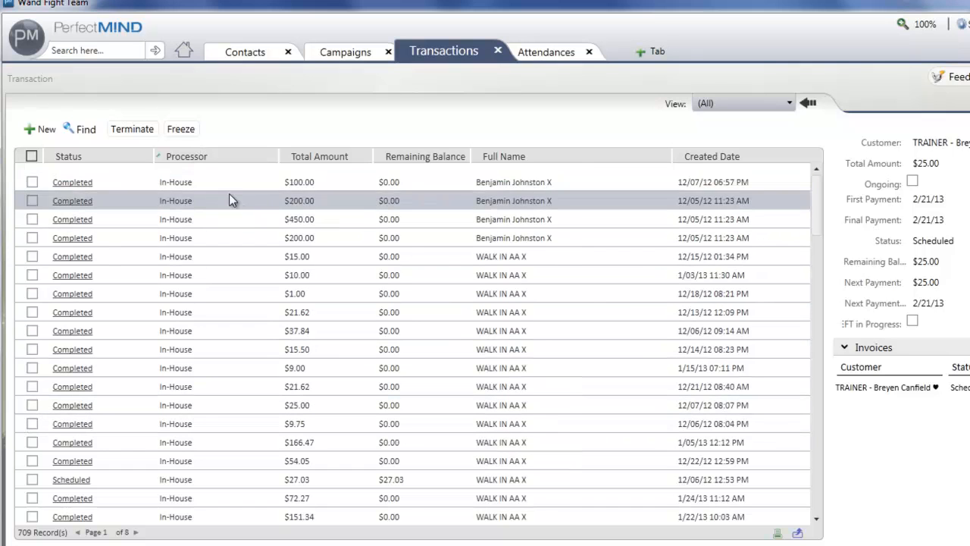
left_click(191, 161)
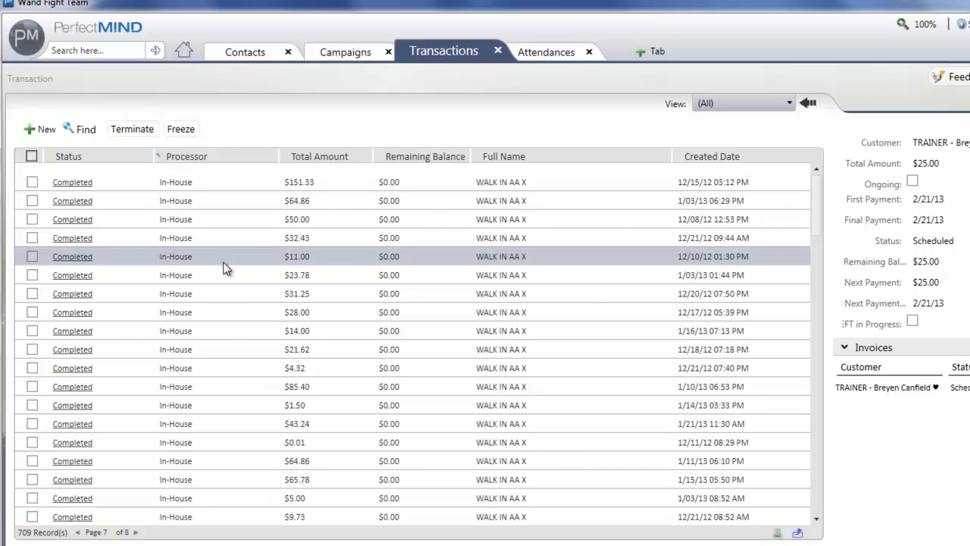
left_click(78, 532)
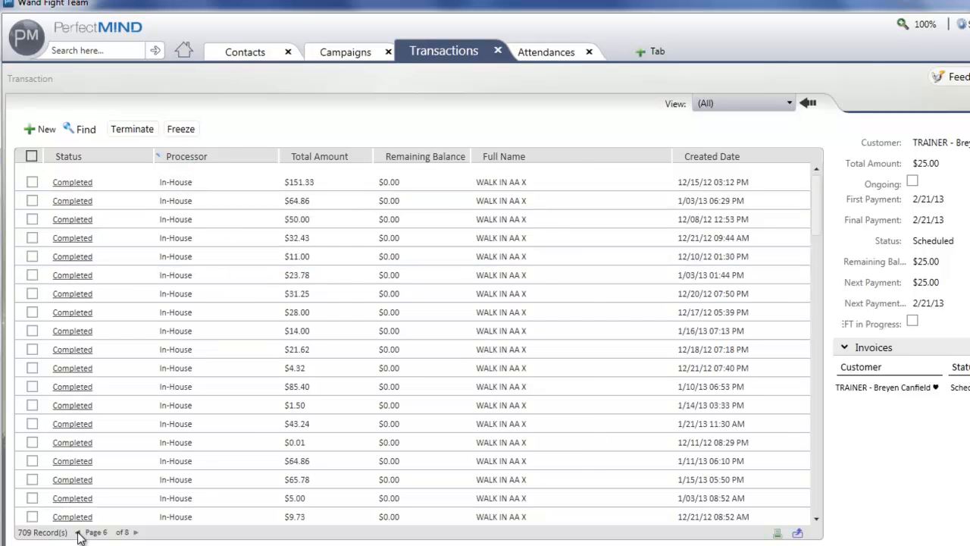
left_click(78, 532)
left_click(78, 533)
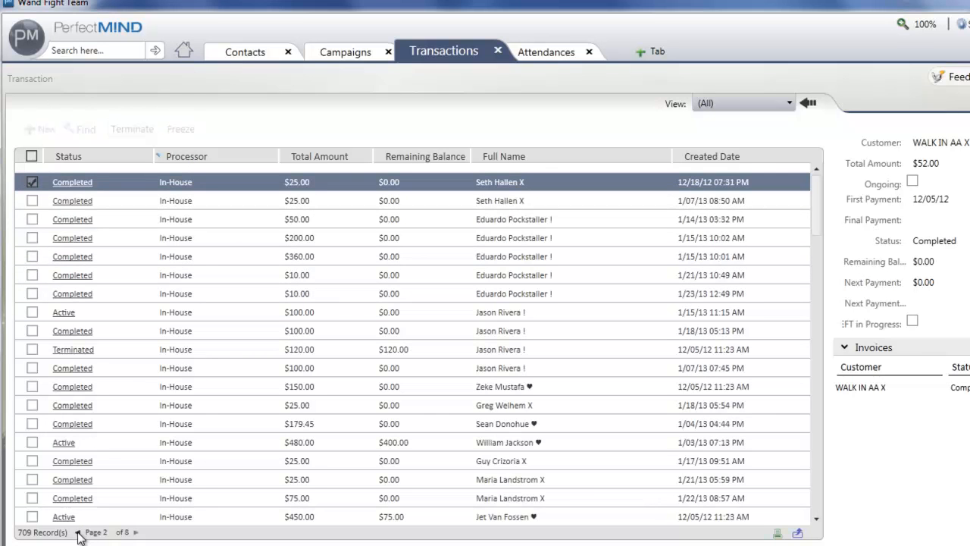
left_click(78, 533)
scroll(237, 366, "down", 5)
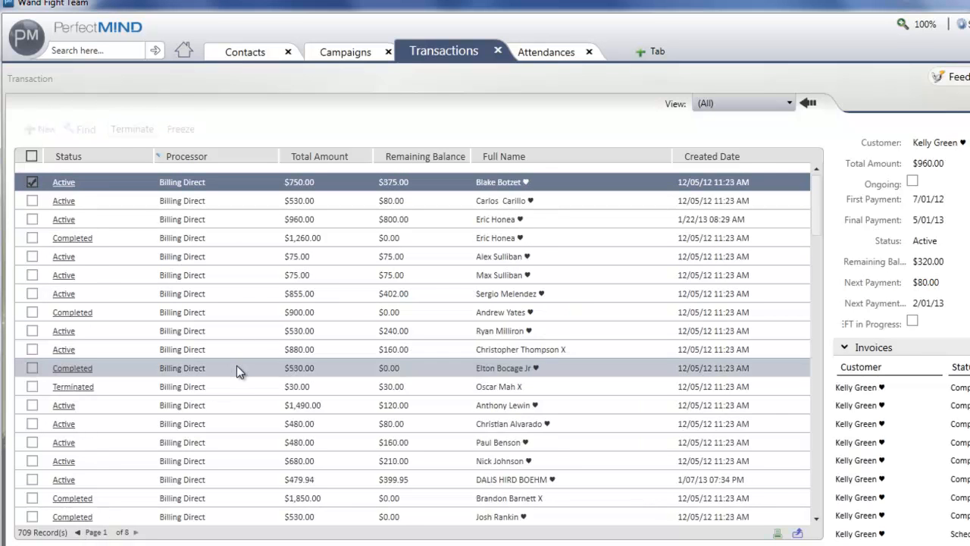
scroll(236, 366, "down", 6)
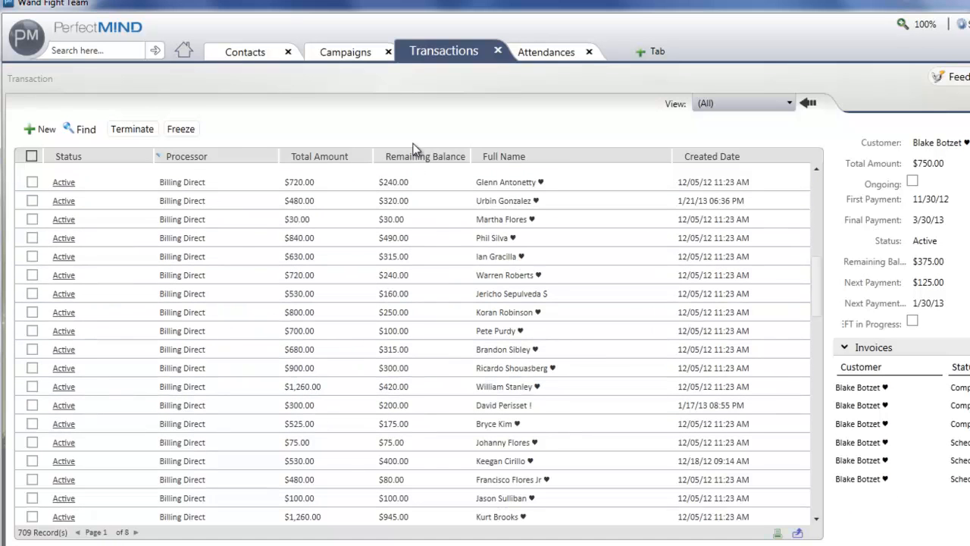
Examine the client's attendance records for recent dates in Time Attended.
left_click(546, 51)
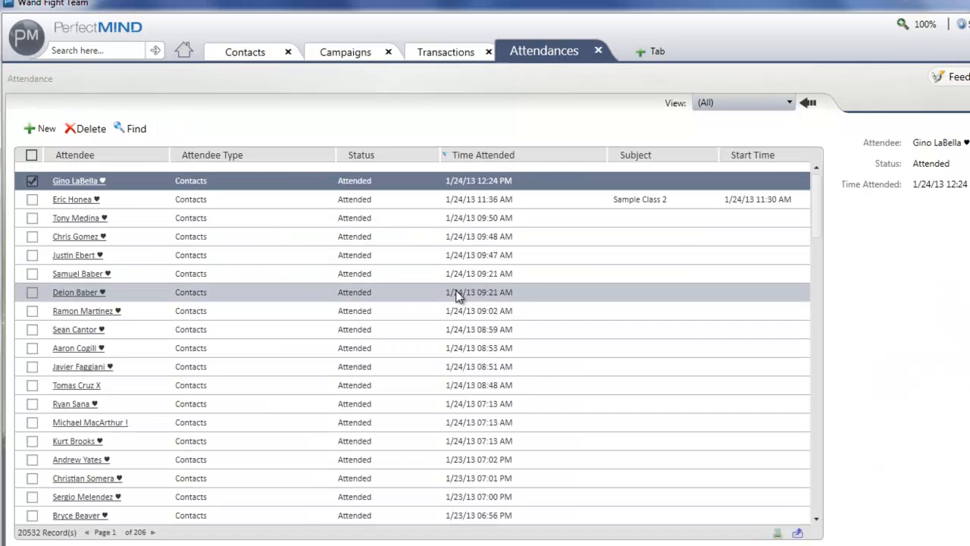
scroll(457, 300, "down", 2)
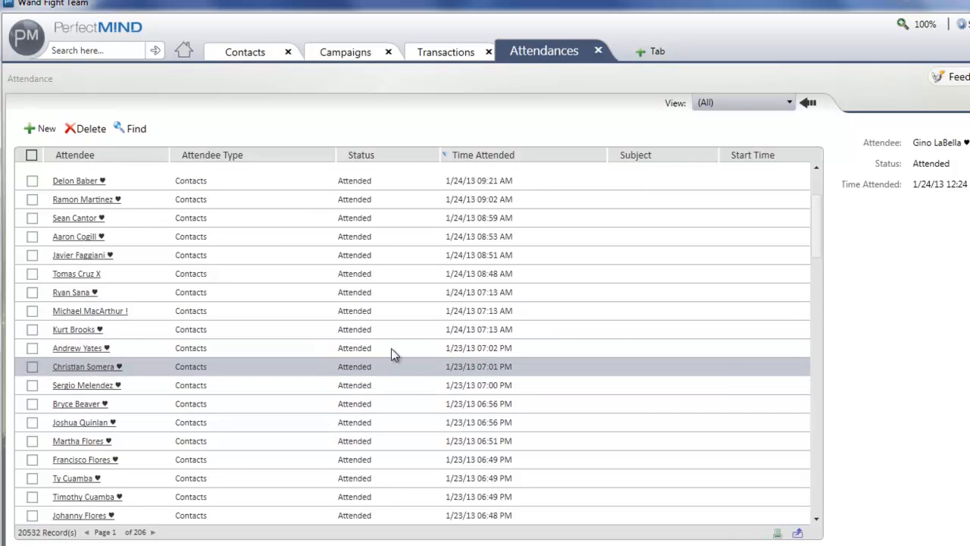
scroll(455, 318, "down", 5)
scroll(455, 314, "down", 12)
scroll(455, 338, "up", 14)
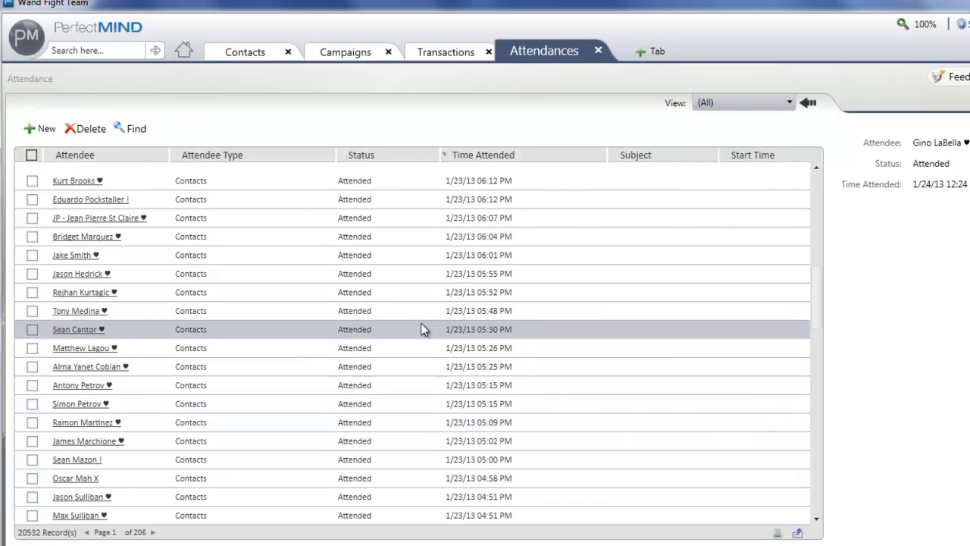
Open Emails from the Office application group in a new tab and check the client's sent emails.
left_click(654, 50)
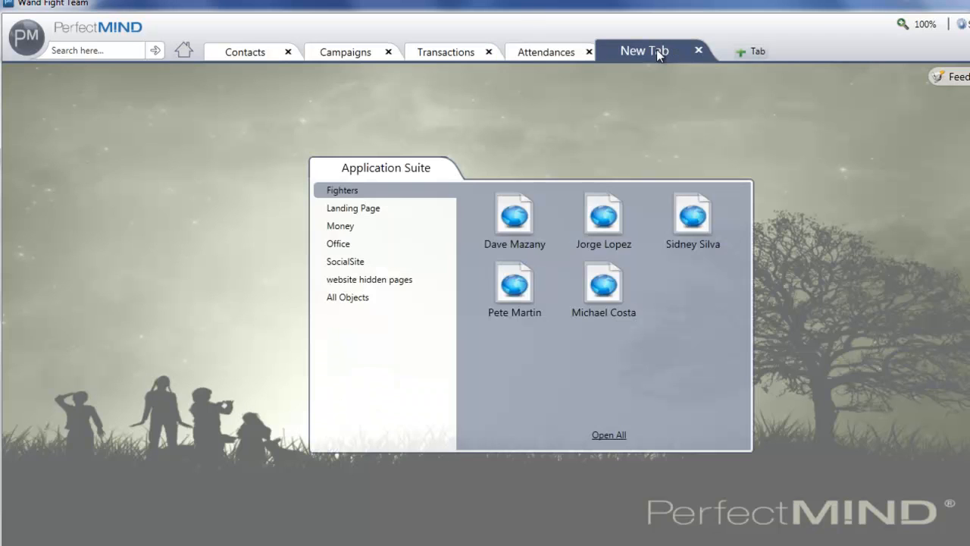
left_click(363, 245)
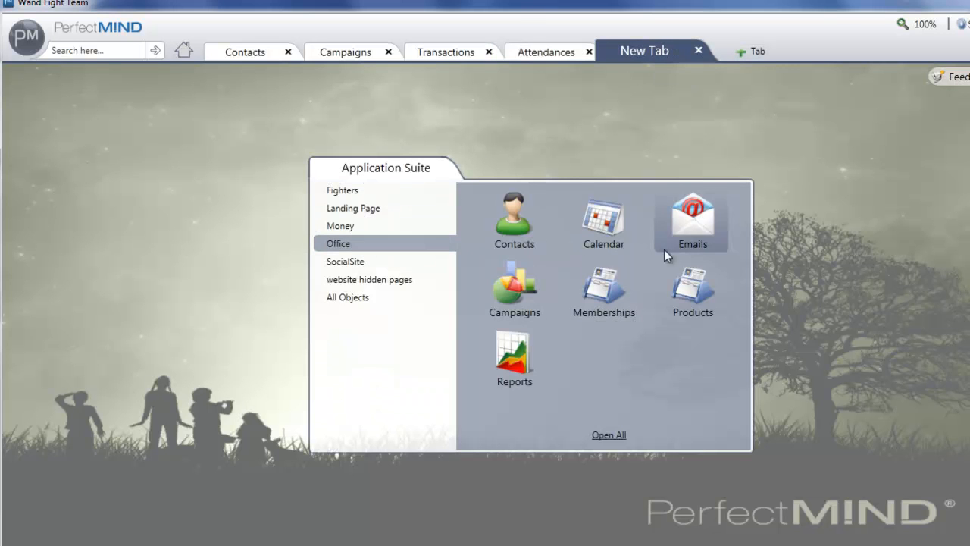
left_click(690, 225)
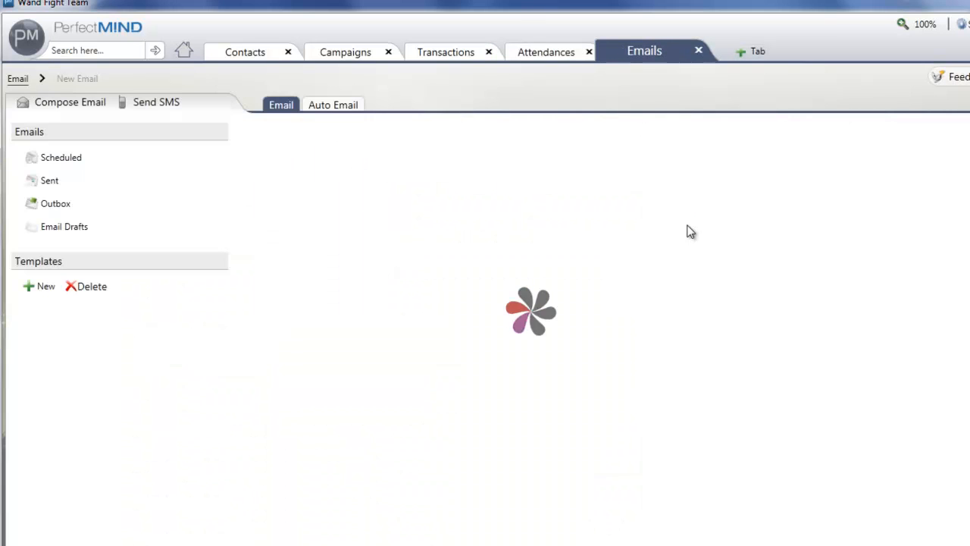
left_click(48, 184)
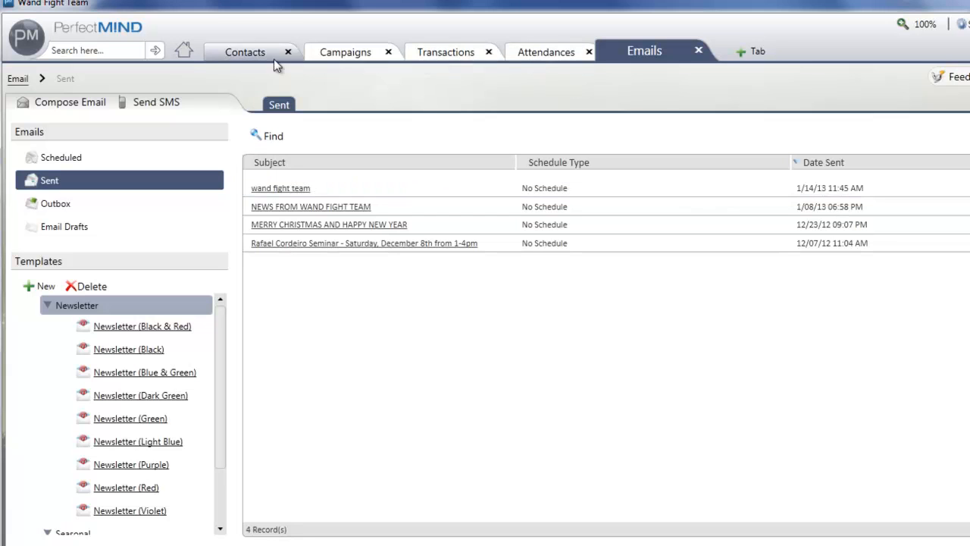
Revisit the client's Transactions, Attendances and Emails pages to recheck billing, attendance and email usage.
left_click(470, 57)
left_click(543, 57)
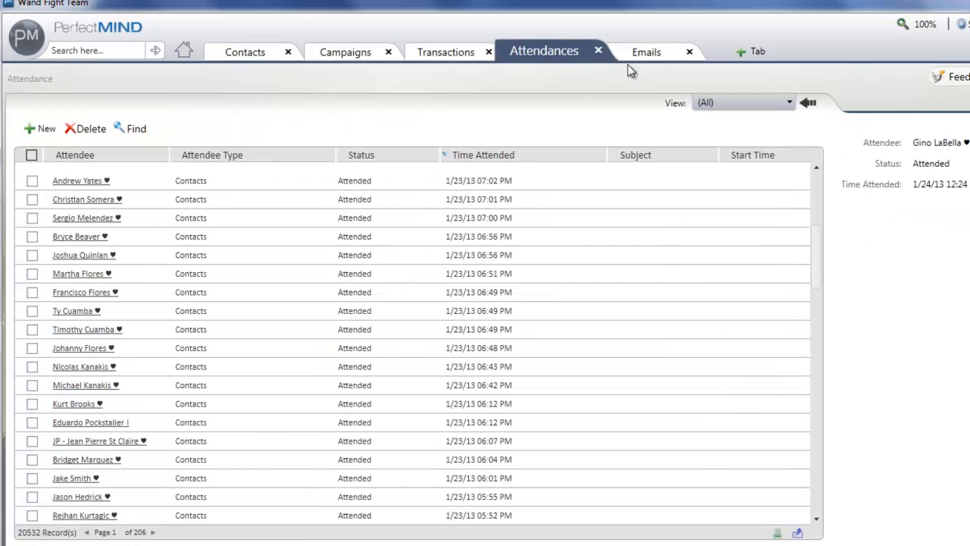
left_click(647, 55)
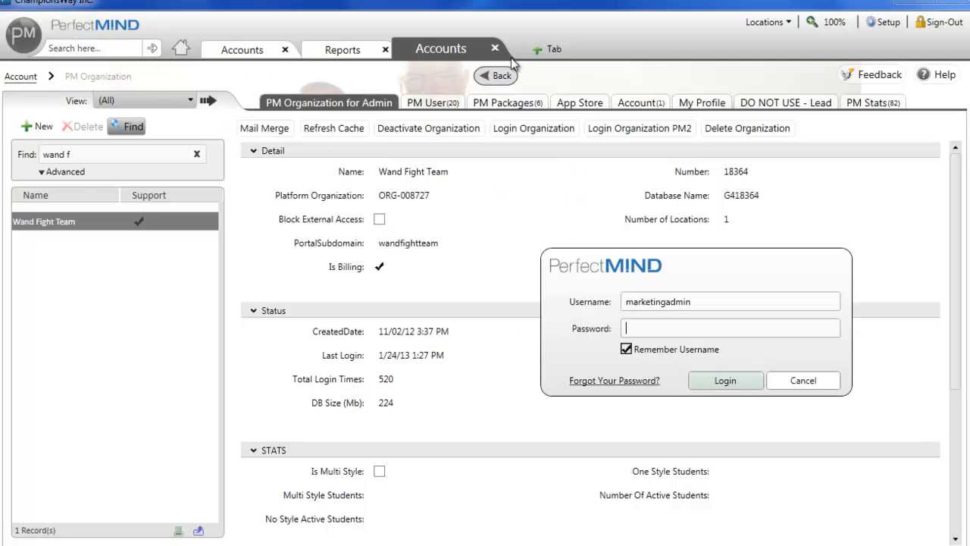
Dismiss the login prompt, and open the Wand Fight Team account's completed Setup work order to examine its Setup section dates.
left_click(814, 383)
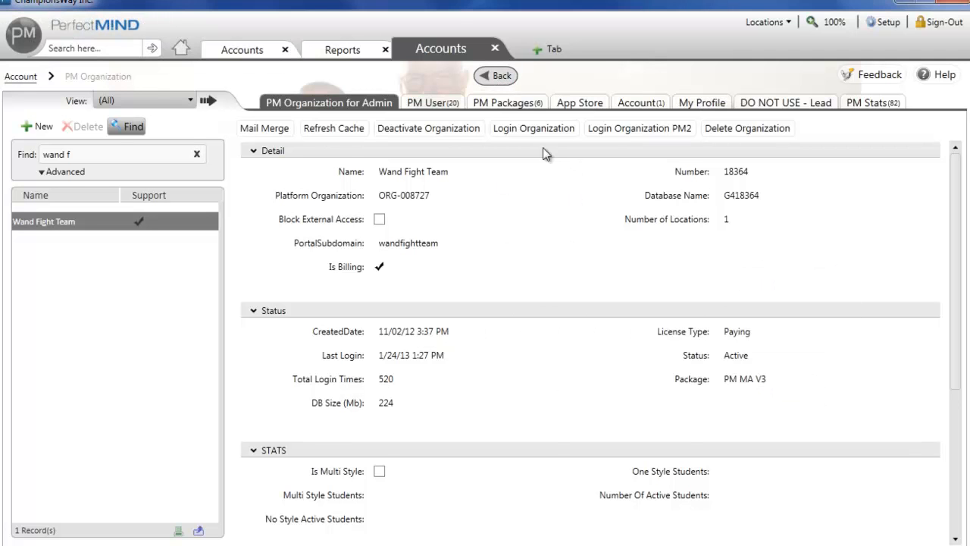
left_click(504, 76)
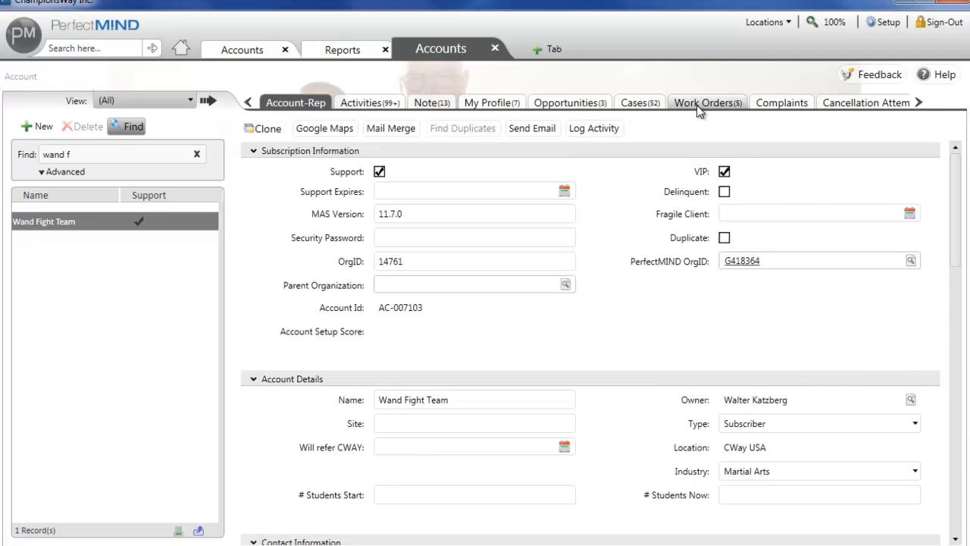
left_click(701, 106)
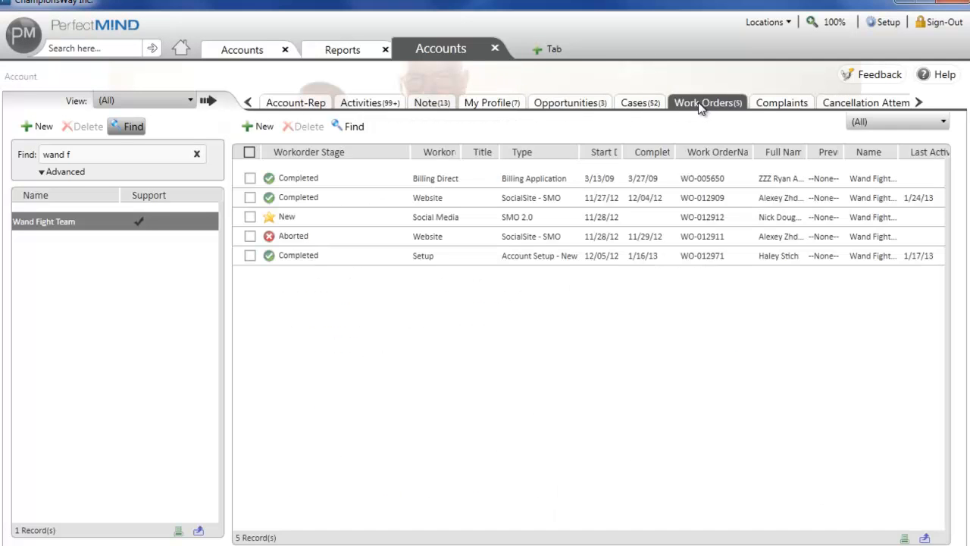
left_click(381, 259)
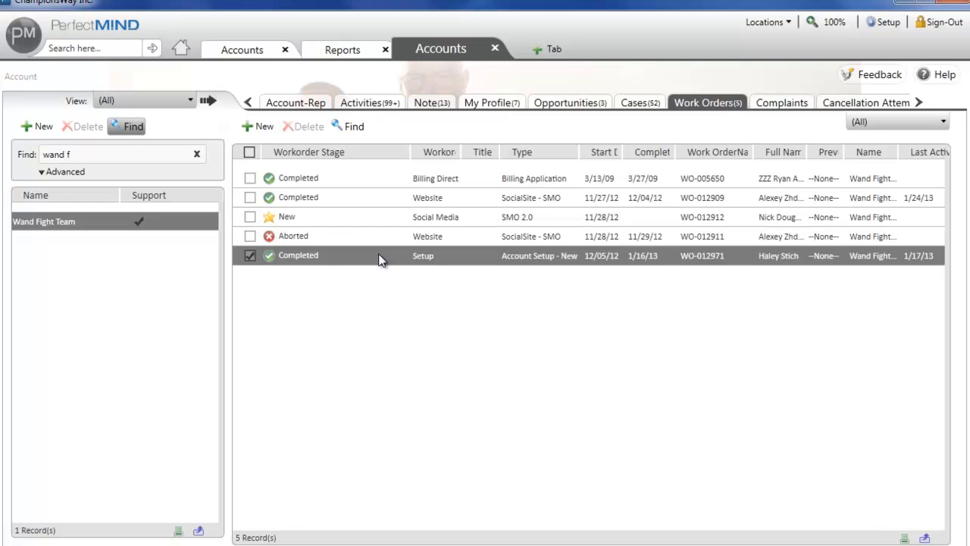
double_click(380, 259)
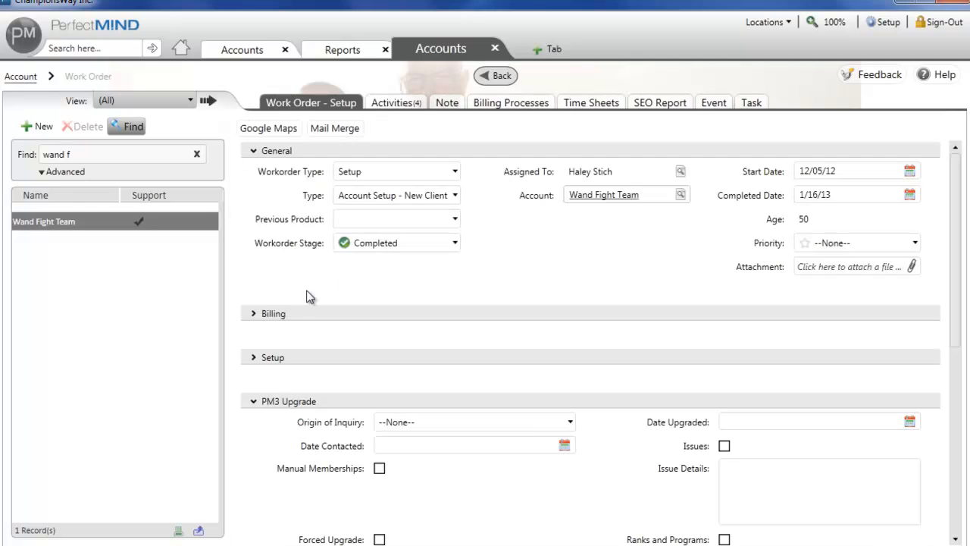
left_click(259, 356)
scroll(260, 364, "down", 3)
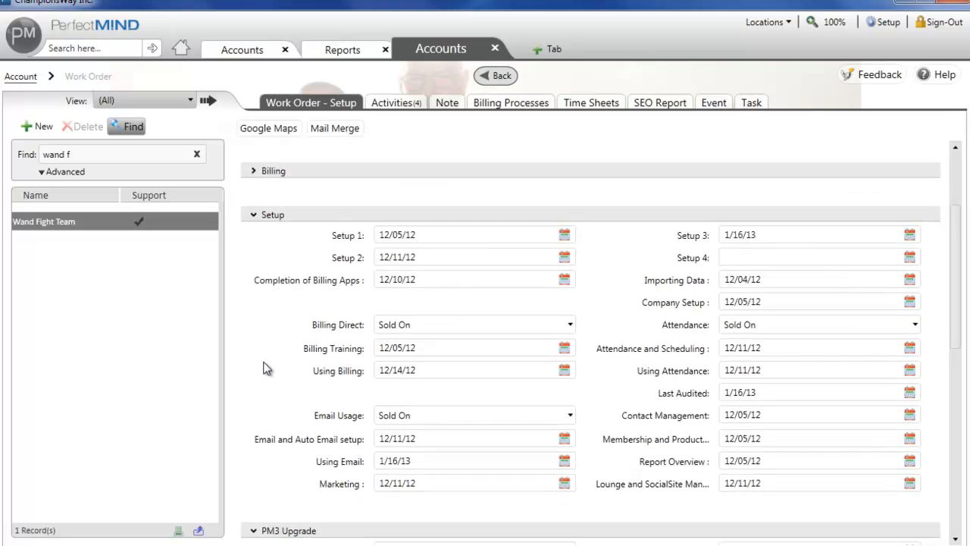
Return to Reports and open the All Service Activity report from the Activities folder under 8 - CUSTOMER SUCCESS.
left_click(362, 51)
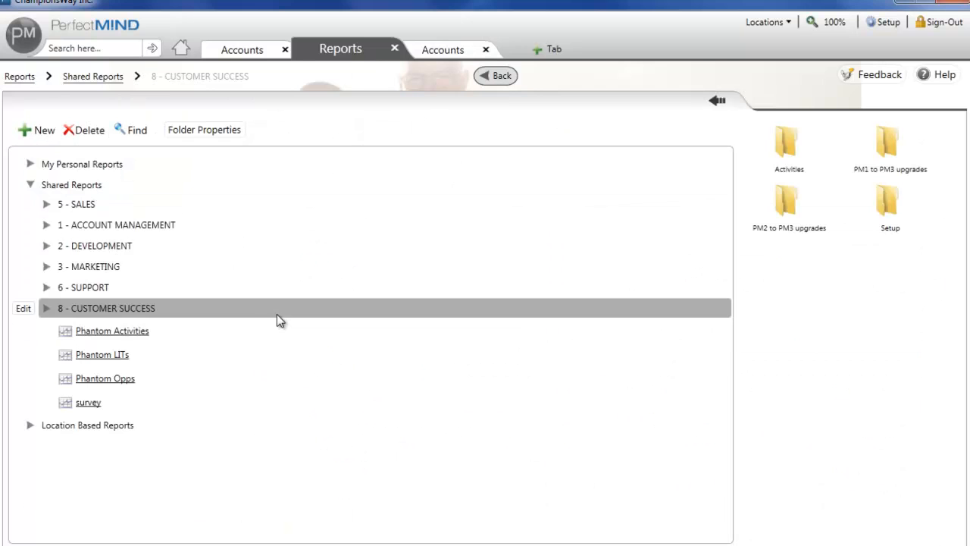
left_click(46, 310)
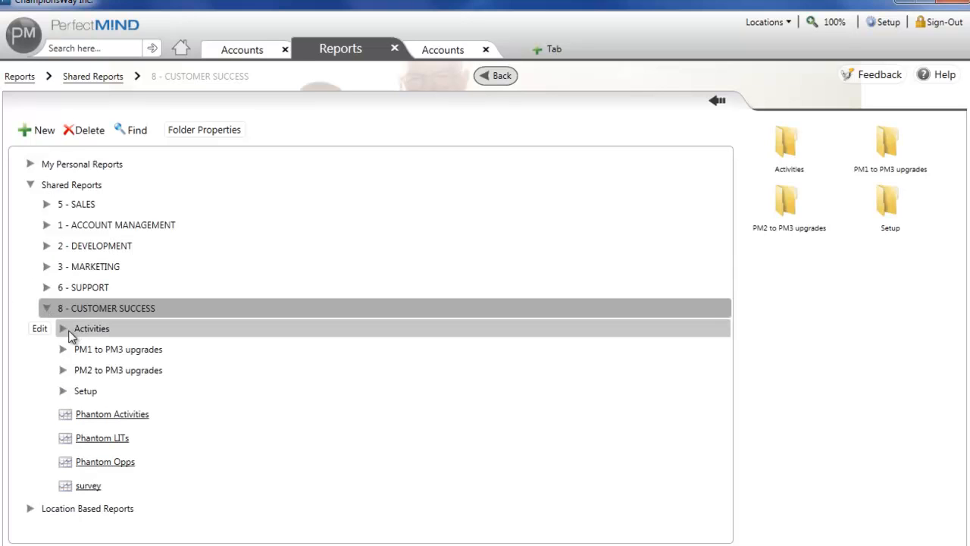
left_click(65, 331)
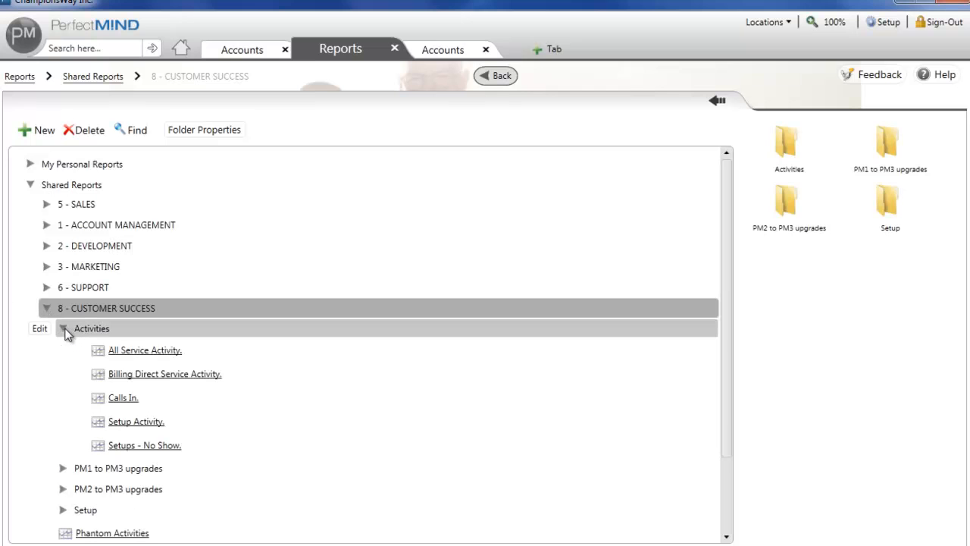
left_click(158, 352)
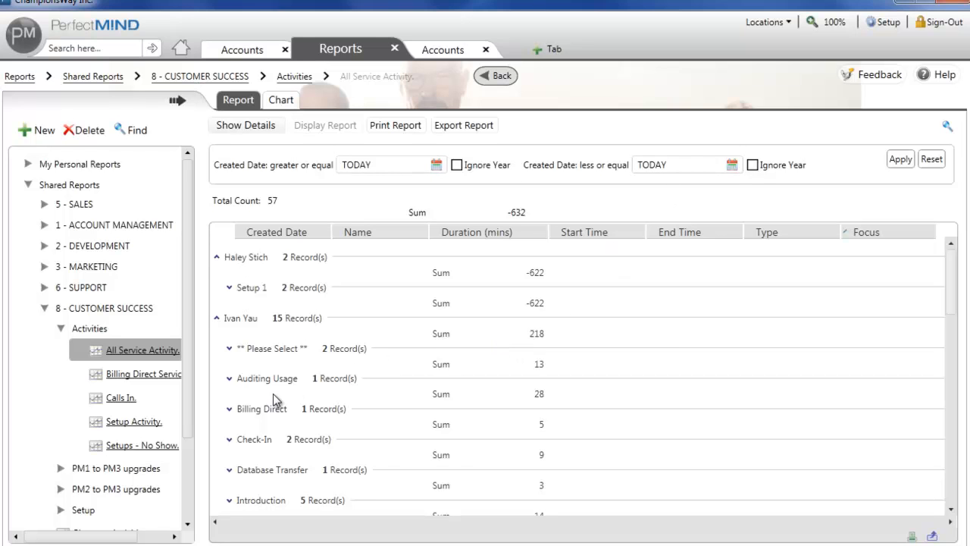
Collapse the Activities folder and open the Open Setups by Rep report from the Customer Success Setup folder.
mouse_move(104, 364)
left_click(73, 332)
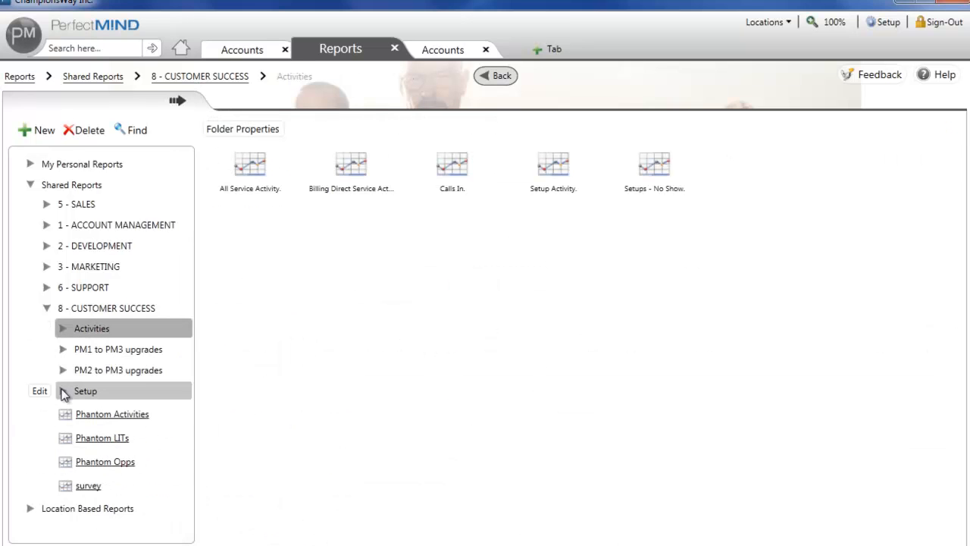
left_click(64, 392)
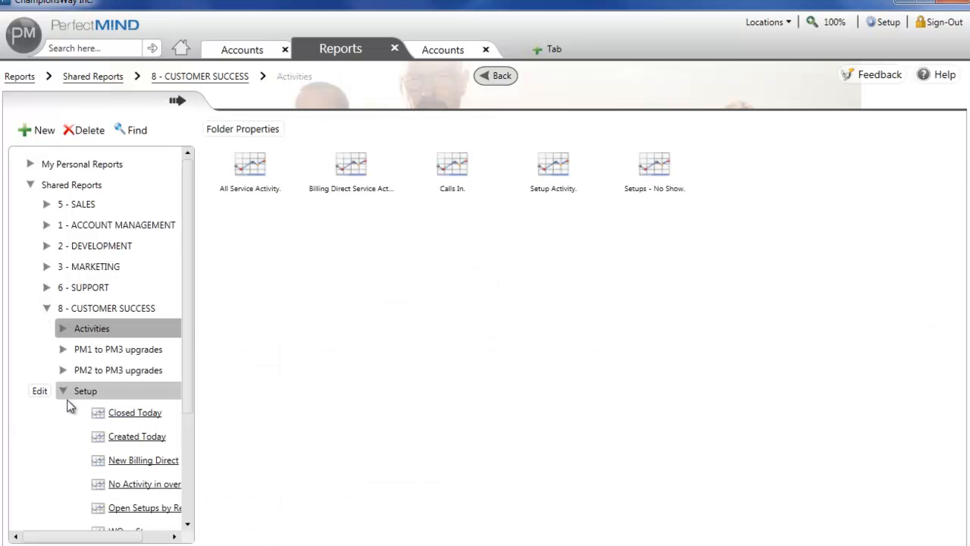
scroll(99, 423, "down", 2)
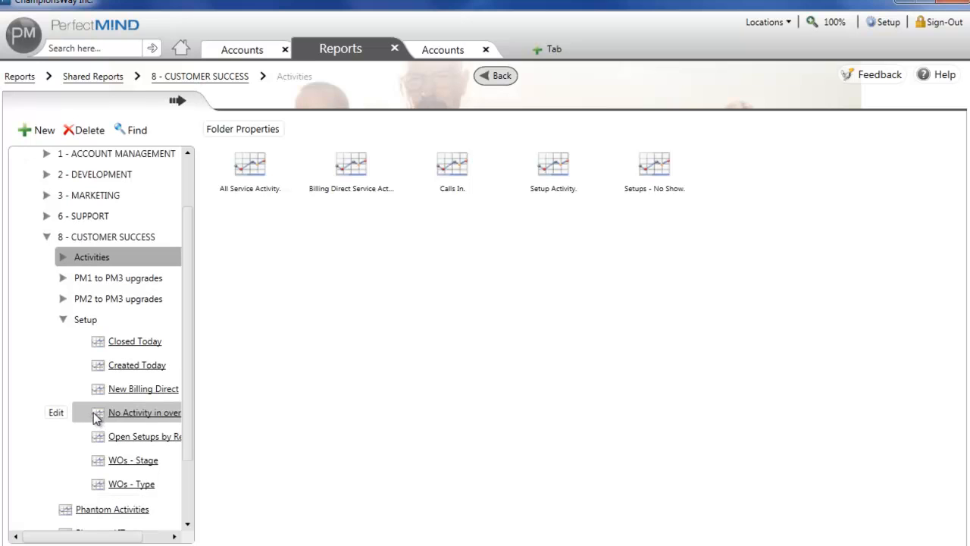
left_click_drag(114, 539, 144, 540)
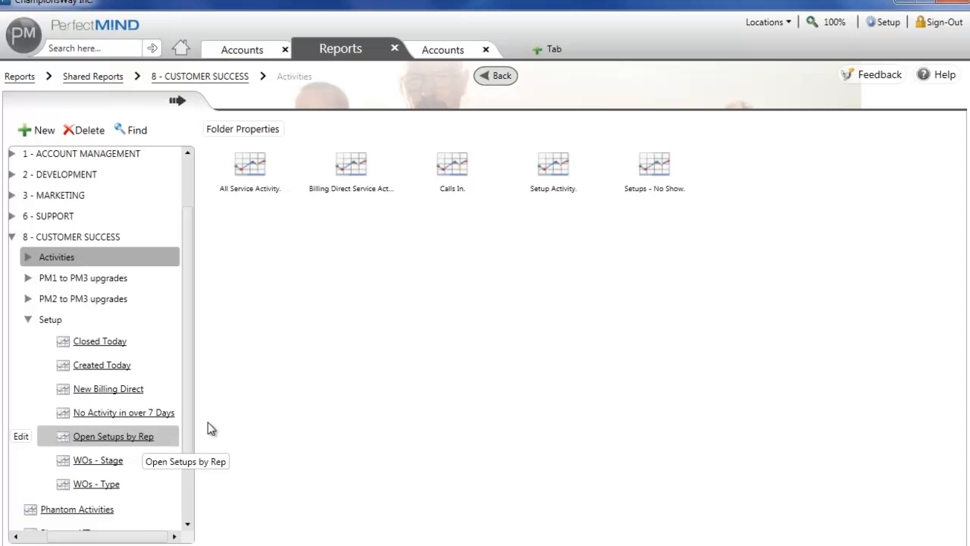
left_click(140, 440)
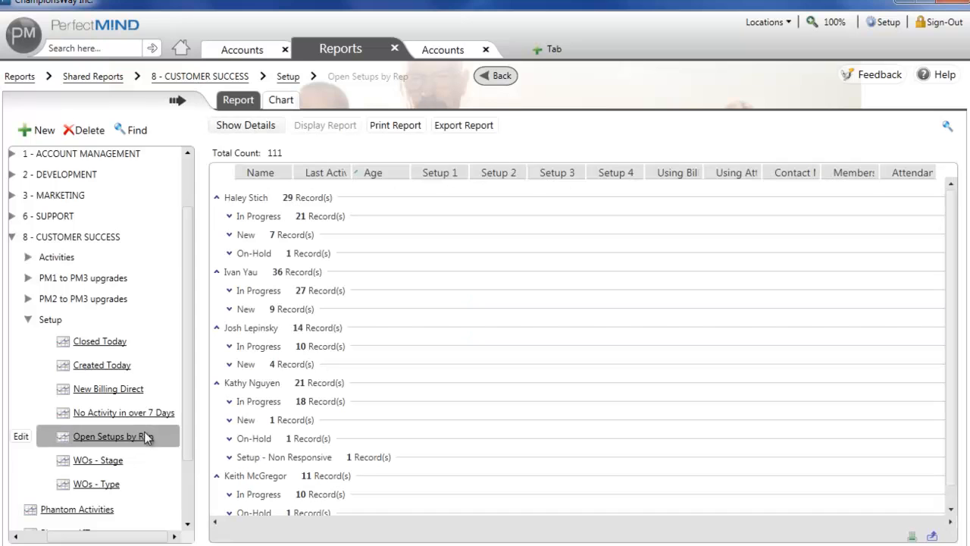
Expand the second rep's In Progress group and examine the clients' last activity, age and setup dates.
left_click(229, 291)
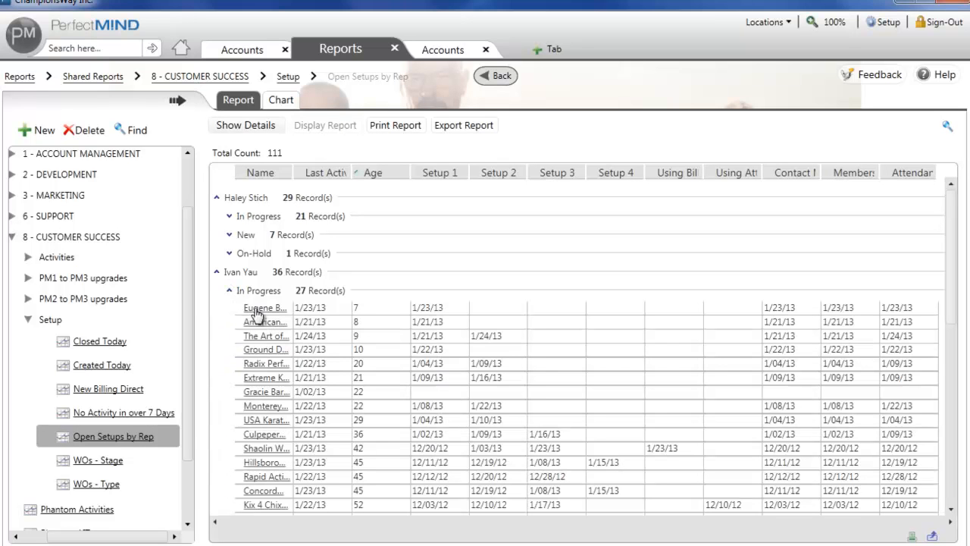
scroll(302, 358, "down", 3)
scroll(296, 358, "up", 3)
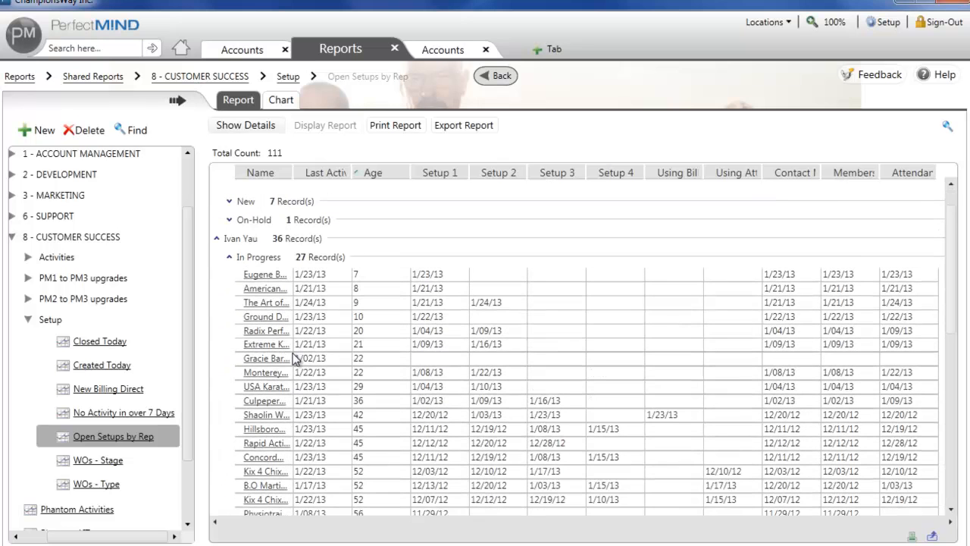
scroll(296, 360, "down", 1)
scroll(296, 358, "down", 3)
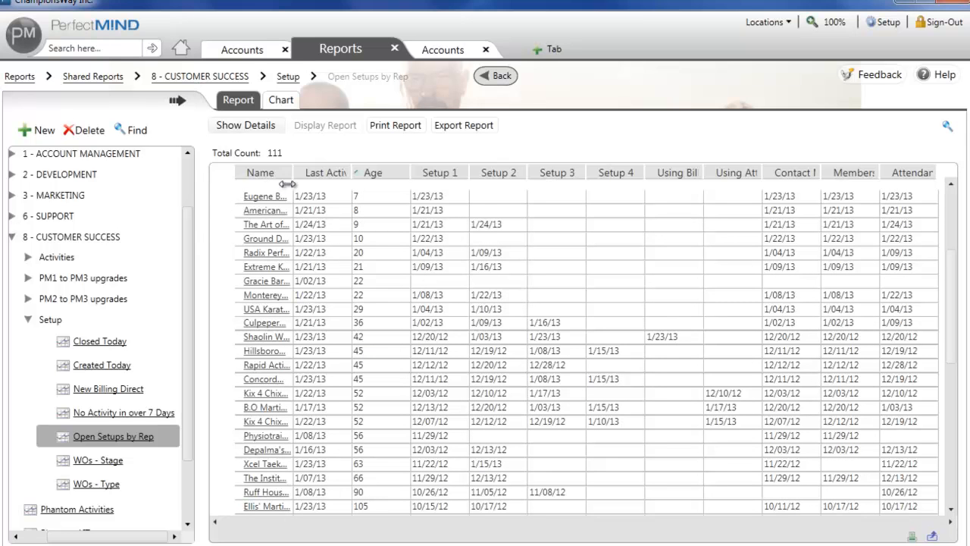
Widen the Name, Last Activity, Using Billing and Using Attendance columns, and select the Shaolin Wing row.
left_click_drag(294, 173, 309, 172)
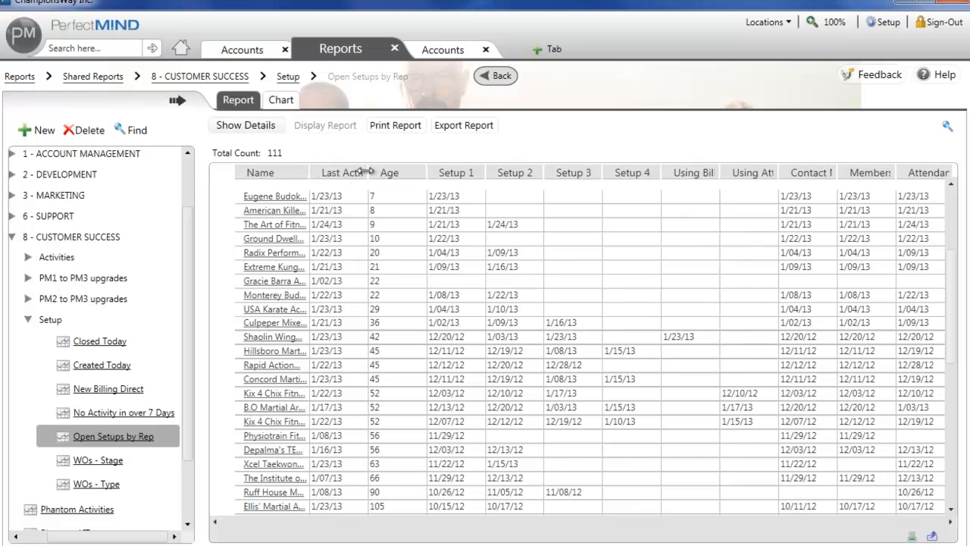
mouse_move(369, 172)
left_mouse_down()
mouse_move(402, 172)
mouse_move(371, 172)
mouse_move(381, 172)
left_mouse_up()
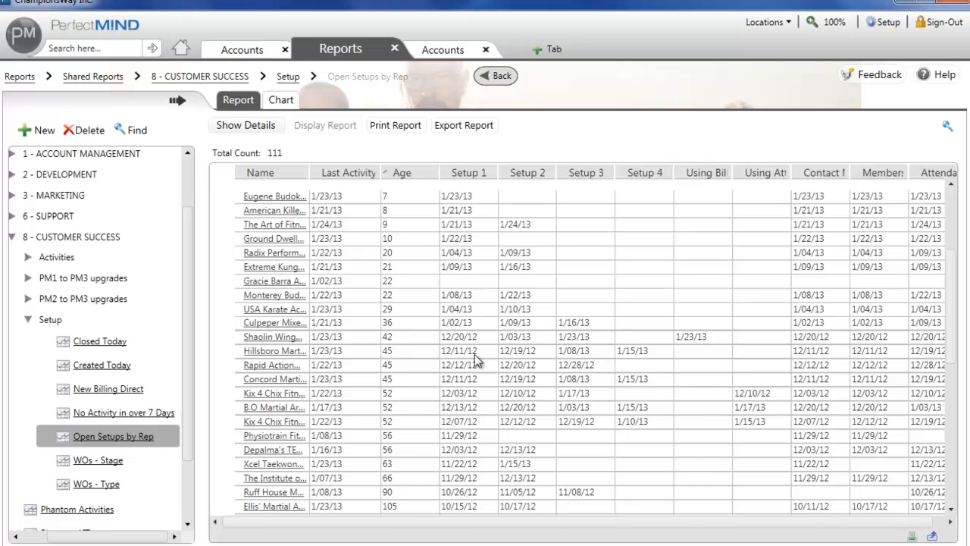
left_click(345, 336)
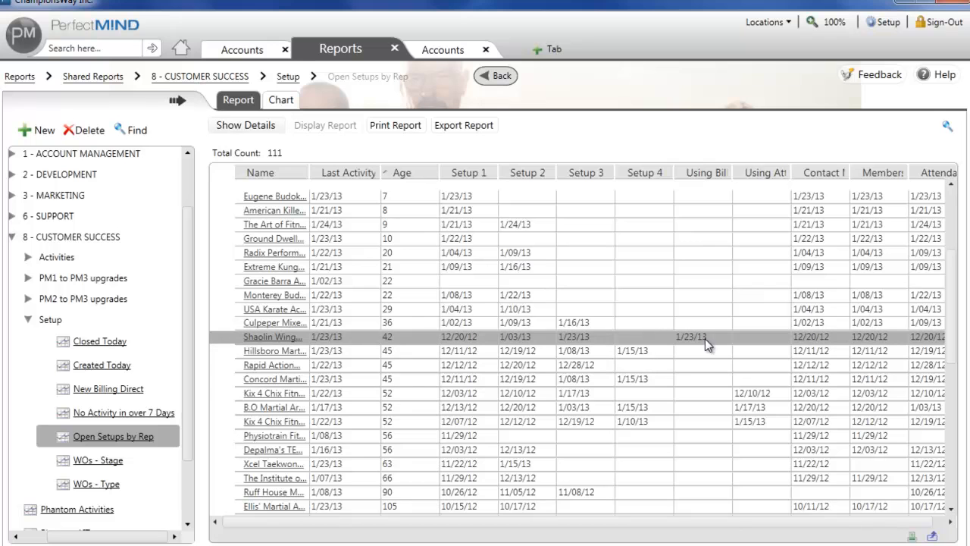
left_click_drag(732, 173, 841, 170)
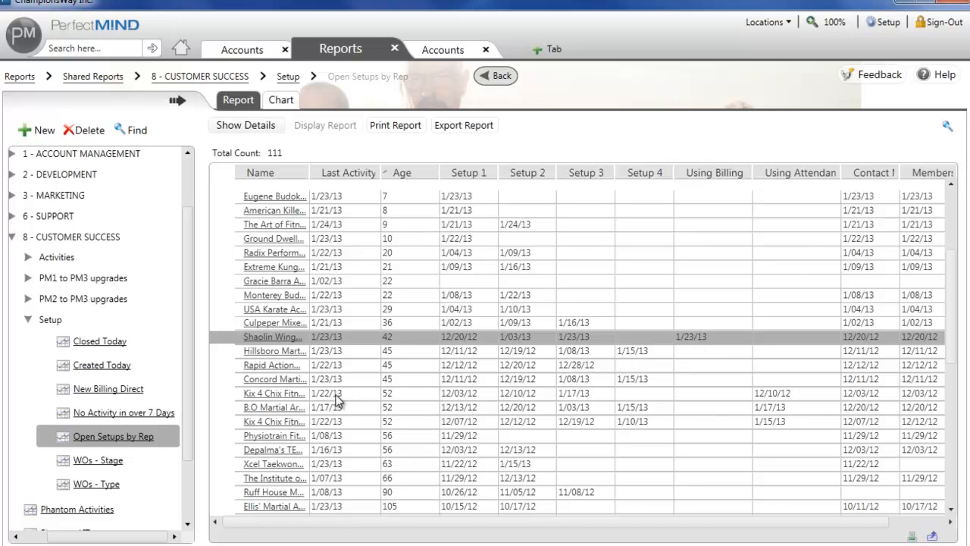
Open the Shaolin Wing work order from the second rep's In Progress group, check its Activities, and return to its Setup details.
scroll(331, 431, "up", 1)
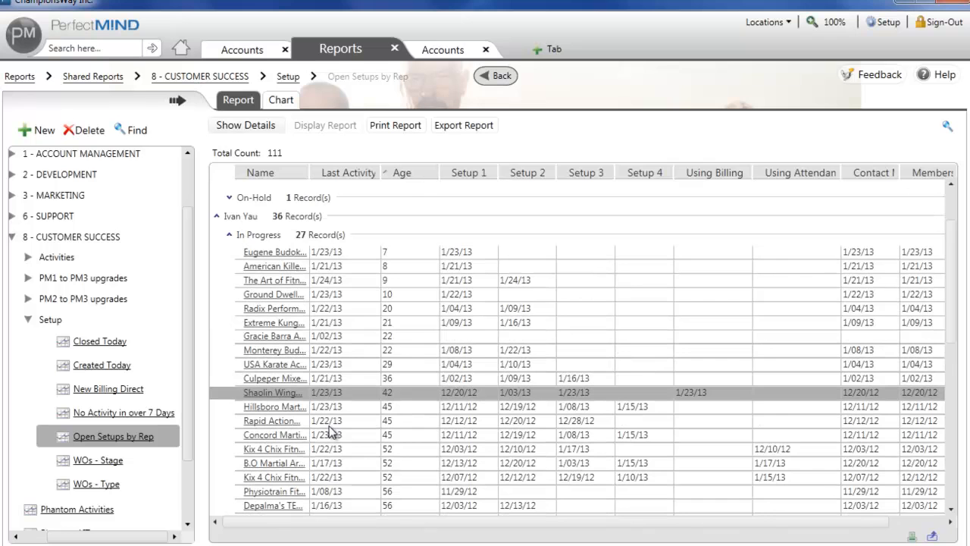
left_click(228, 236)
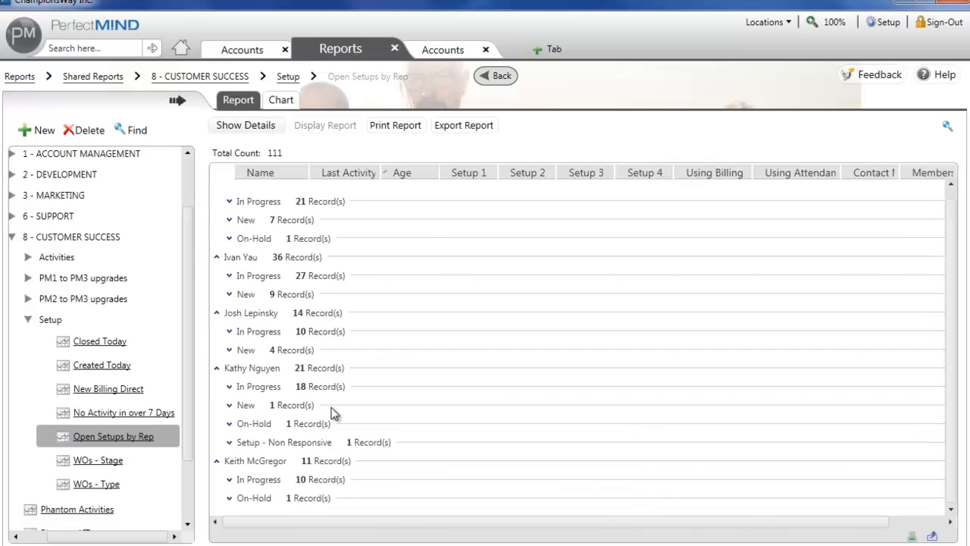
left_click(229, 276)
double_click(288, 435)
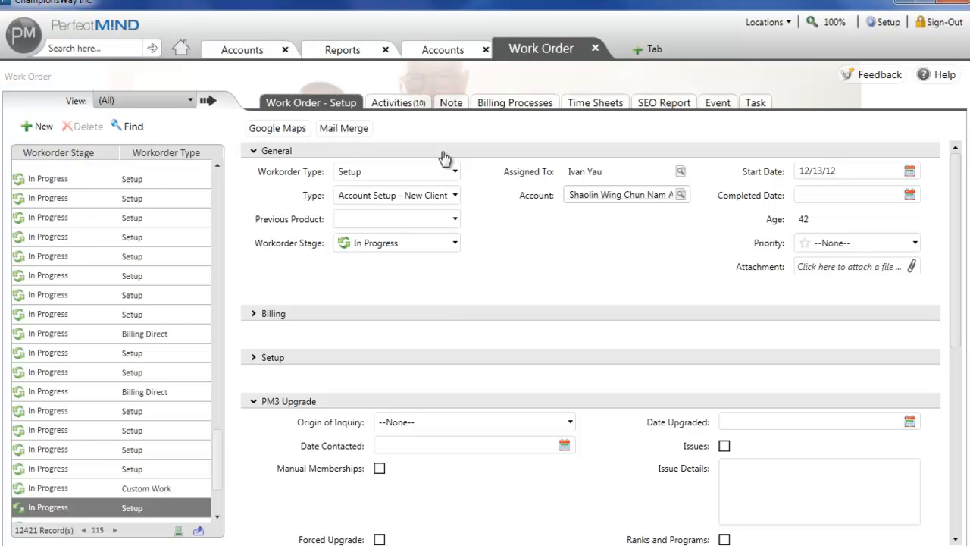
left_click(408, 103)
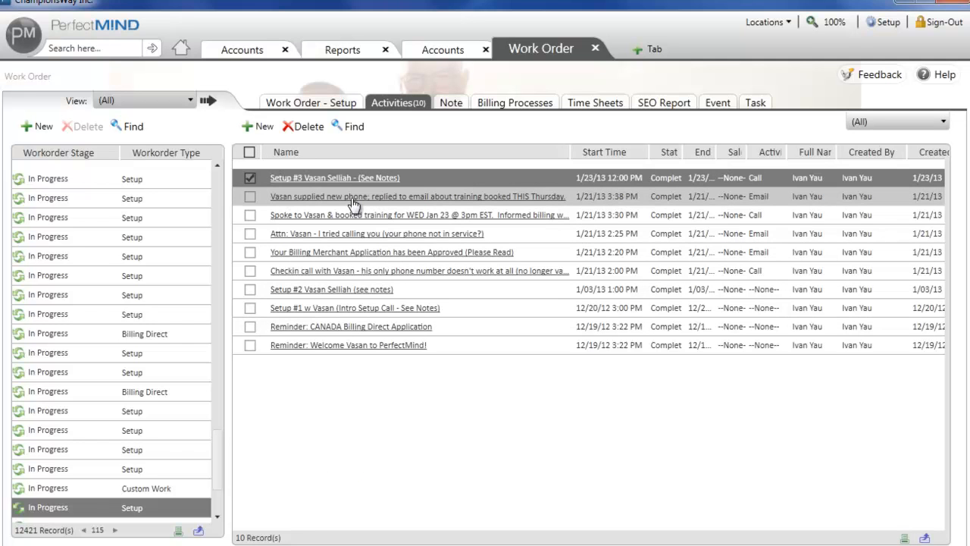
left_click(317, 107)
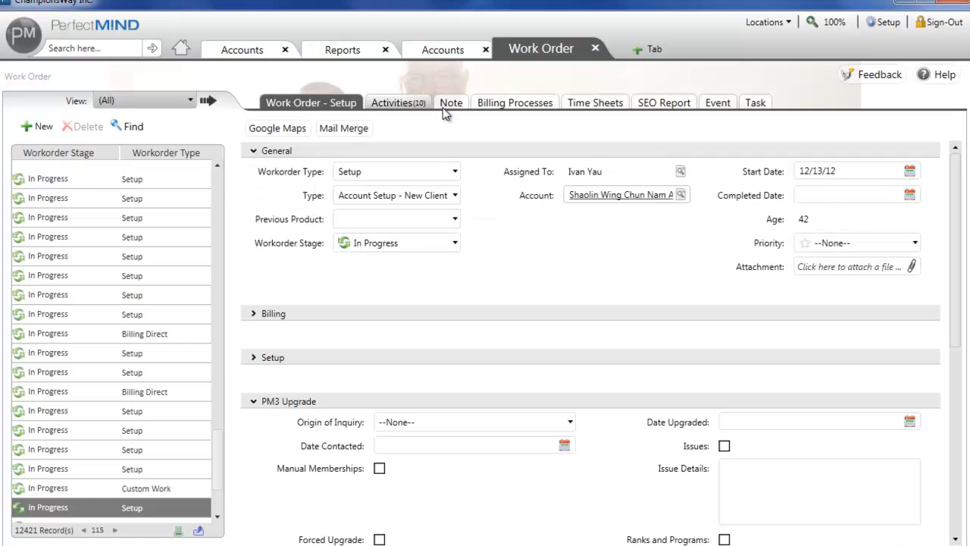